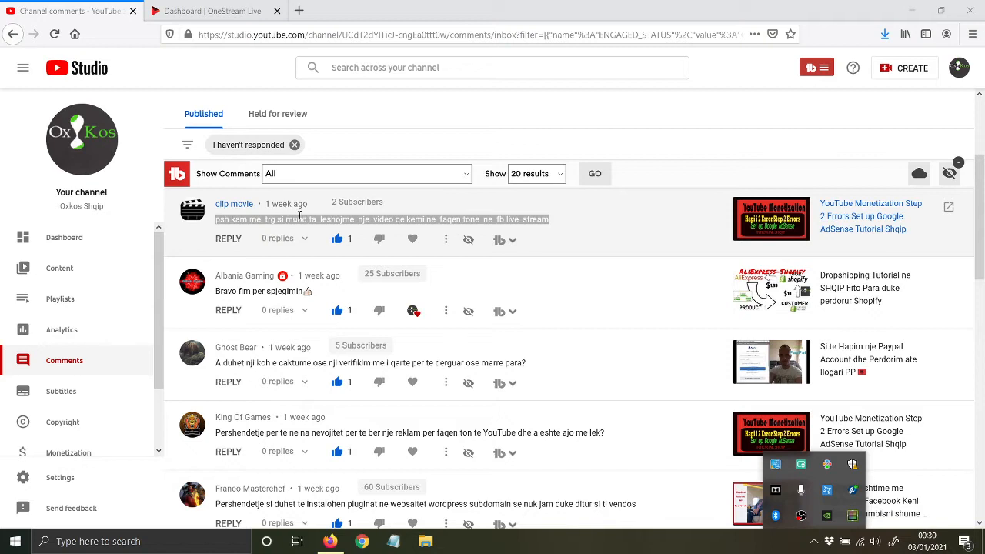
Switch to the OneStream Live page and sign in with an existing Google account.
click(213, 6)
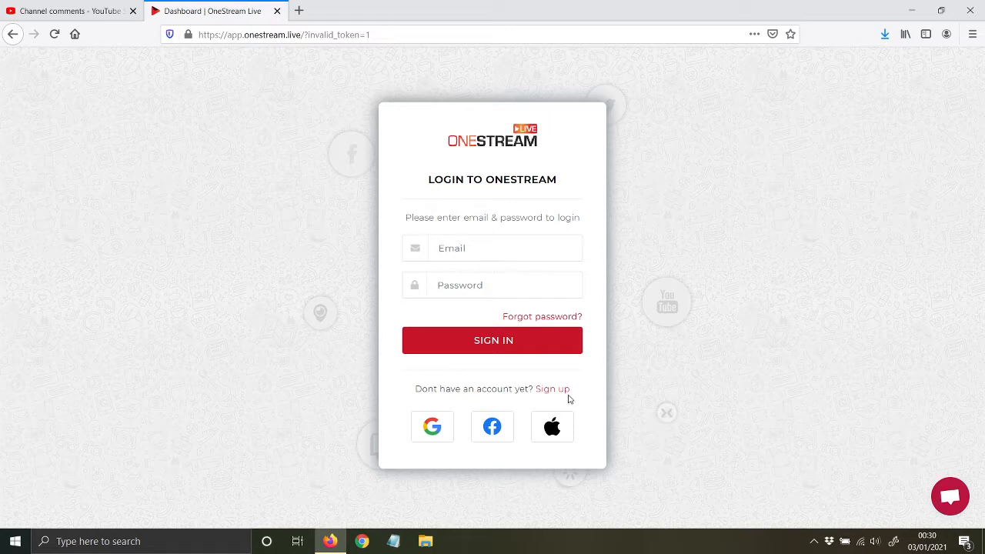
click(551, 389)
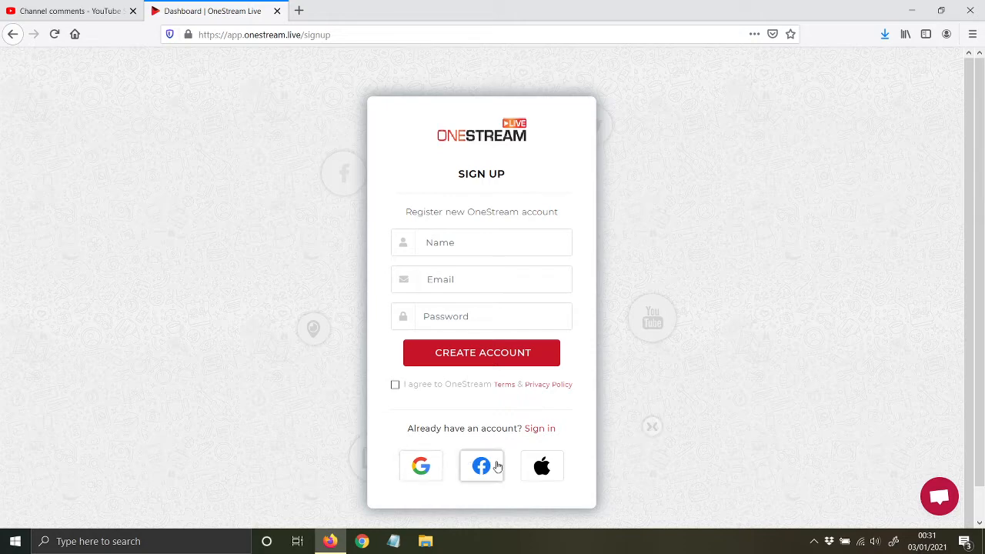
click(538, 429)
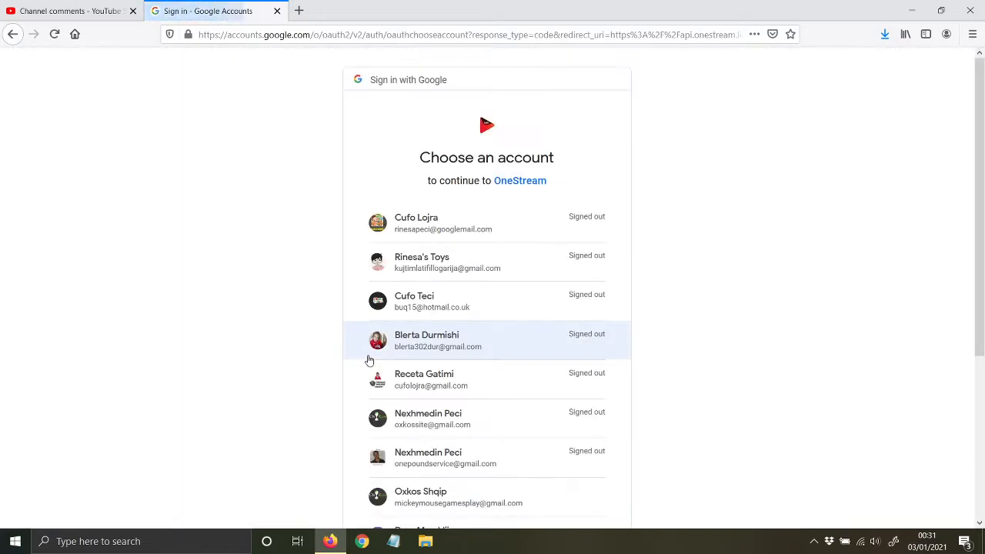
scroll(376, 378, down, 3)
click(394, 398)
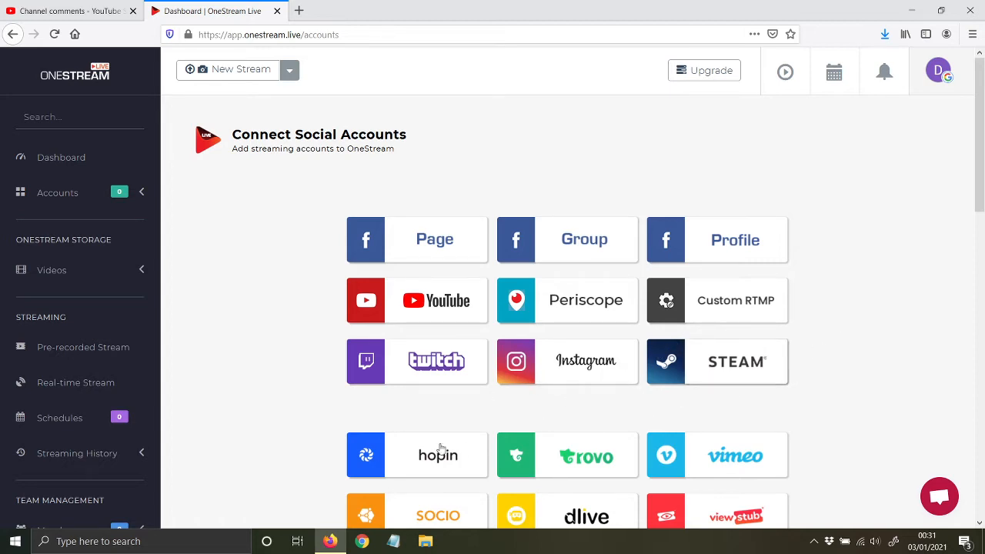
Review the available streaming platforms and connect the Facebook page Pit Bull America to OneStream.
scroll(290, 400, down, 4)
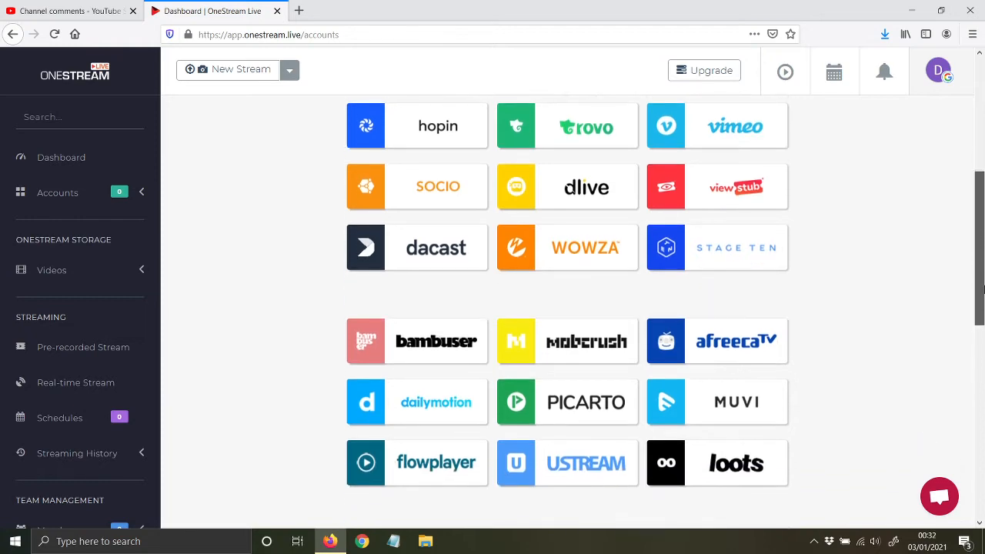
drag(981, 288, 980, 155)
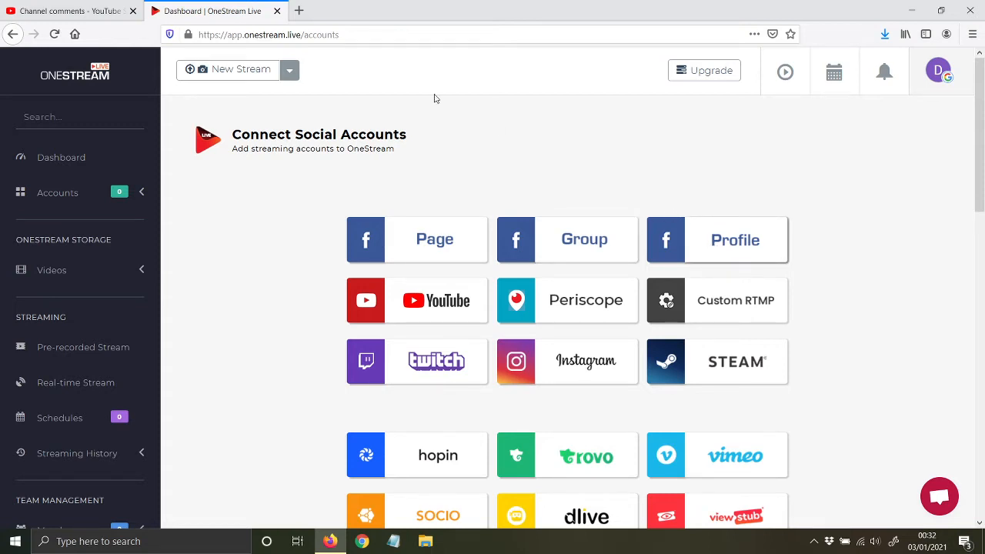
click(421, 243)
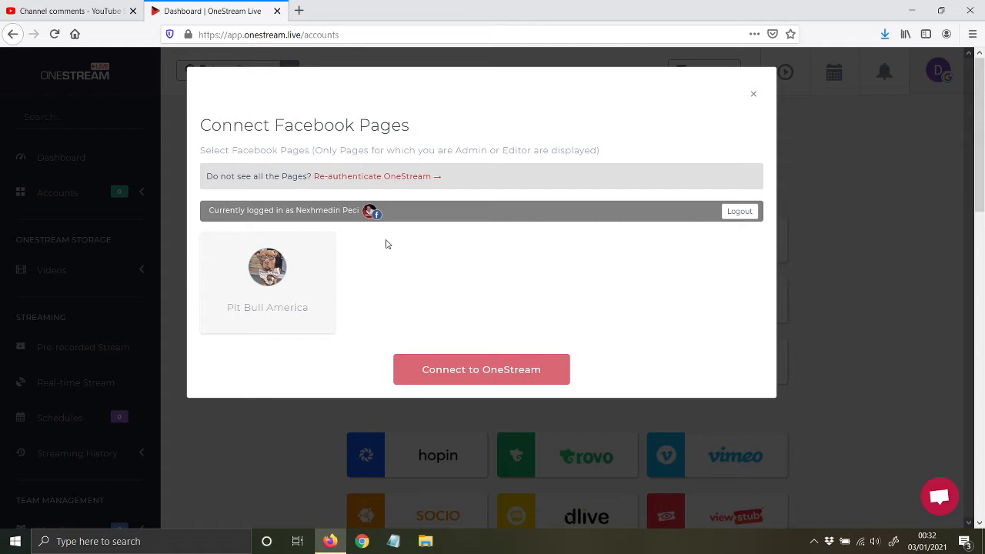
click(250, 303)
click(466, 372)
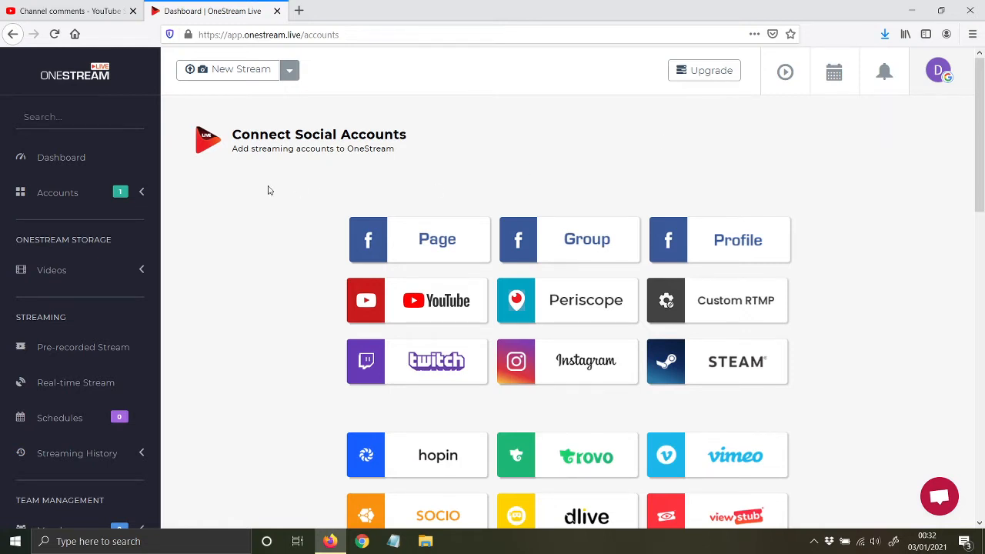
View the My Uploads video storage page and return to the dashboard overview.
click(58, 278)
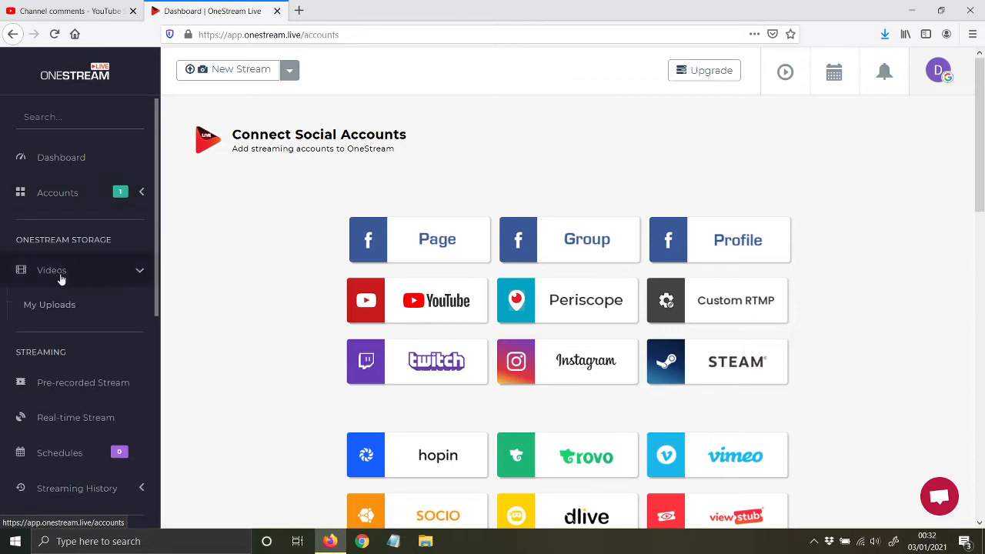
click(30, 310)
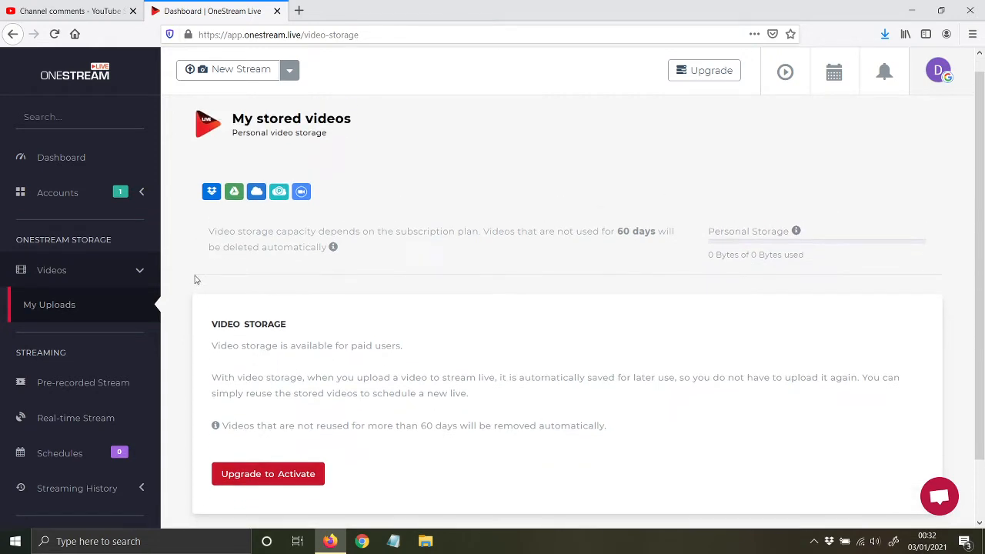
click(64, 159)
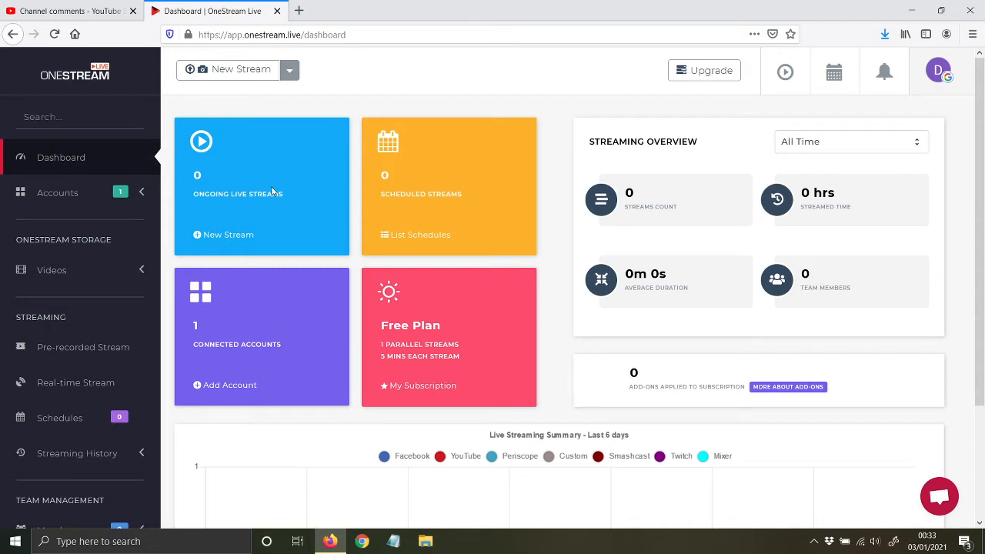
key(alt)
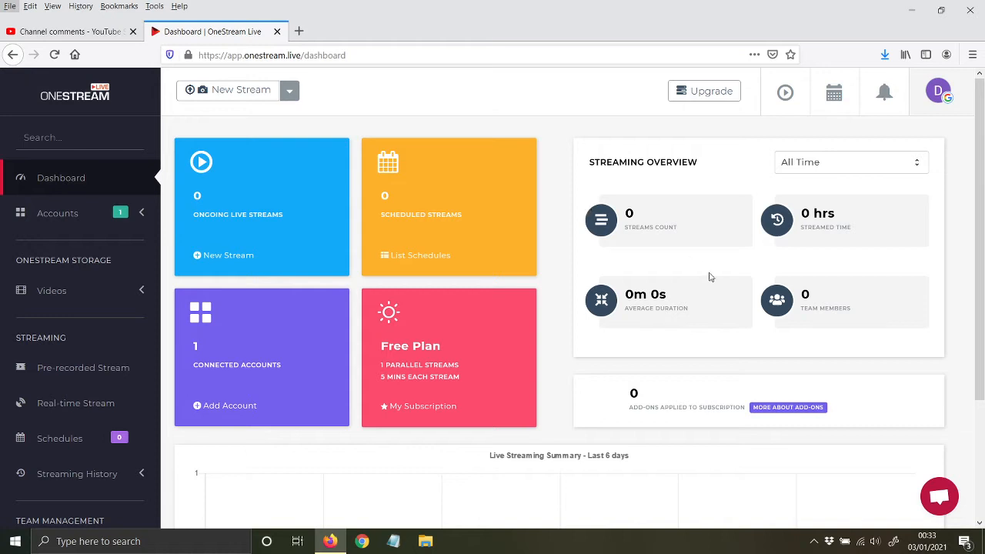
click(813, 541)
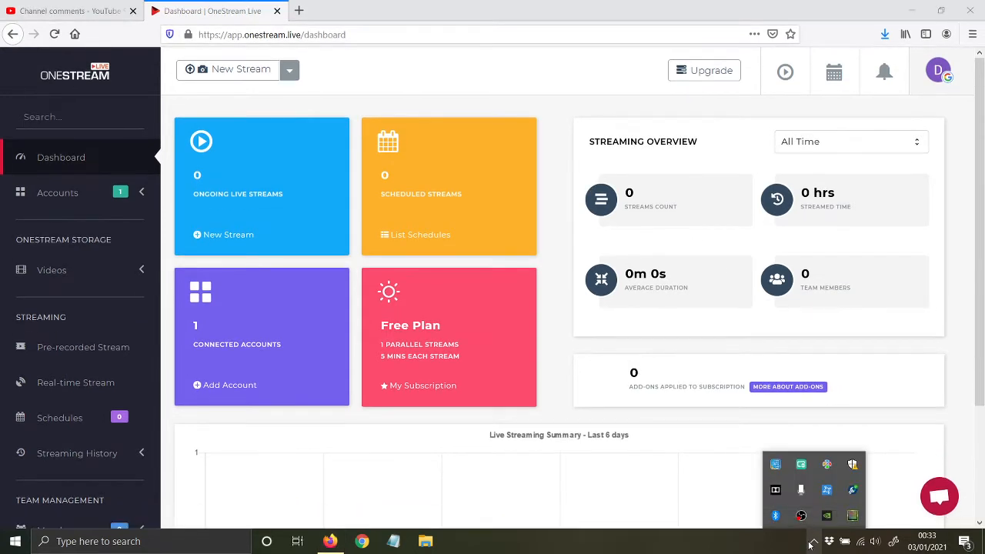
click(801, 515)
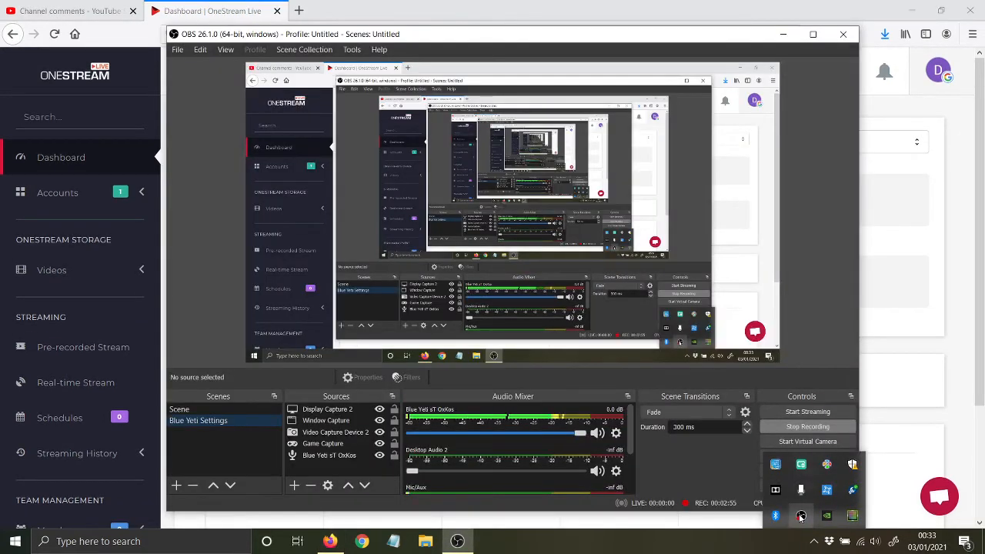
click(802, 431)
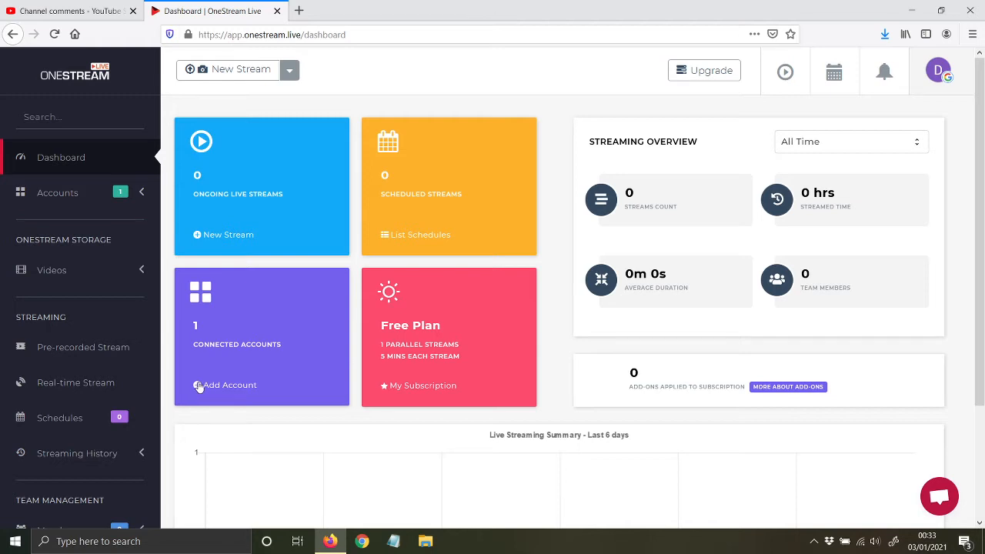
Reopen My Uploads and examine the video storage conditions and the cloud sources offered there.
click(39, 271)
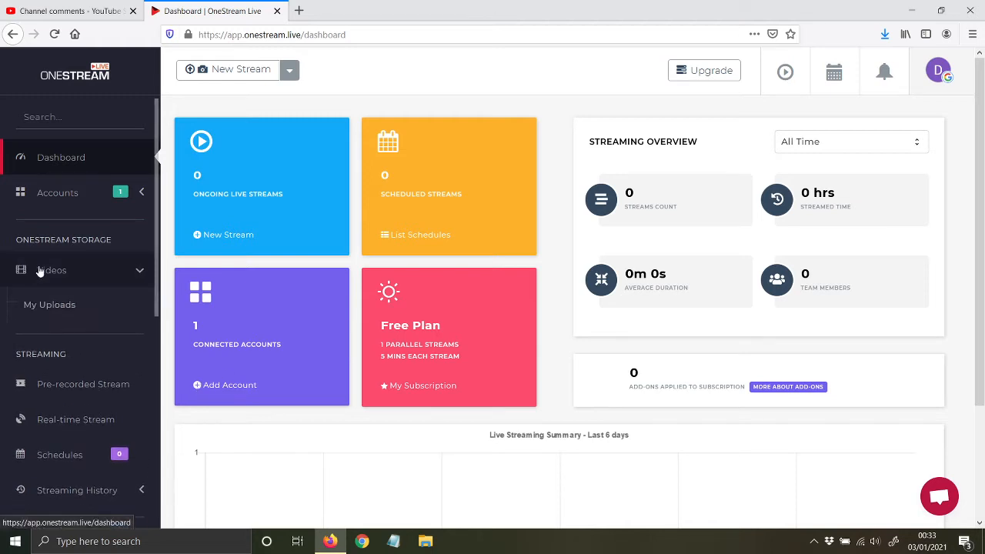
click(38, 311)
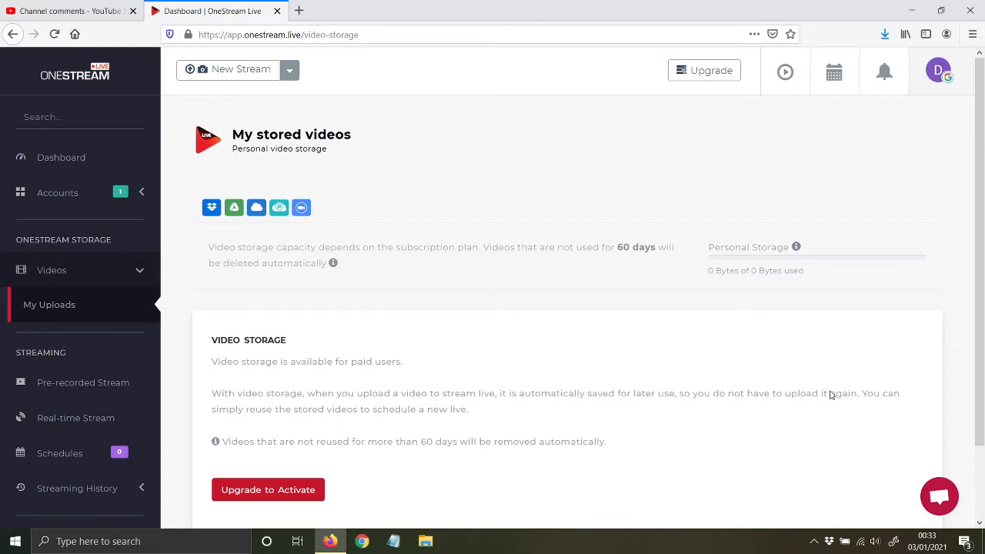
scroll(306, 395, down, 2)
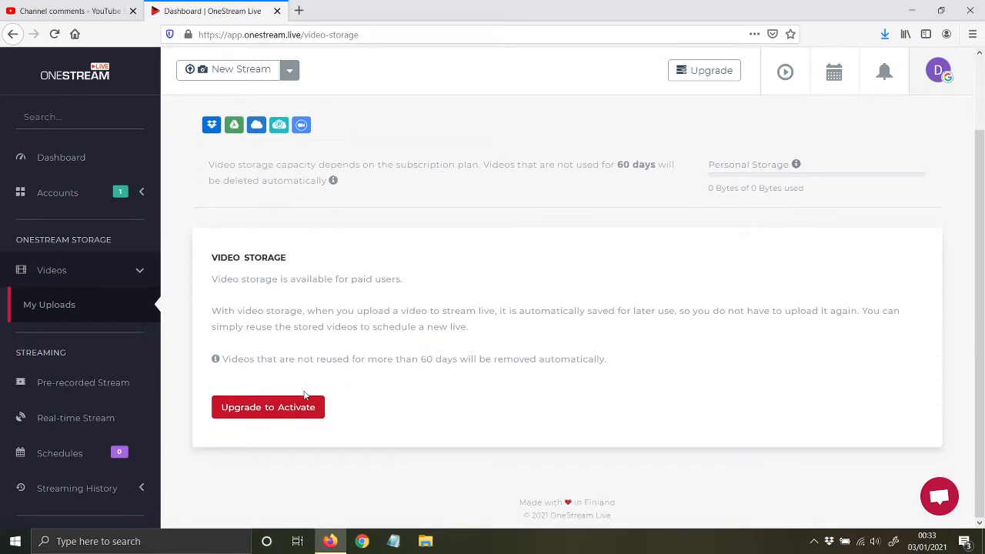
scroll(305, 395, up, 1)
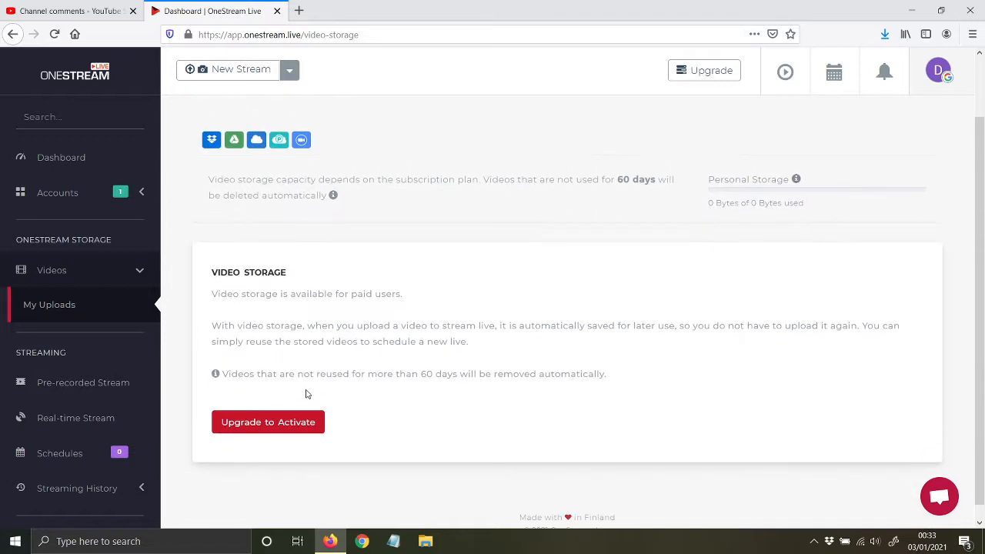
drag(983, 188, 983, 151)
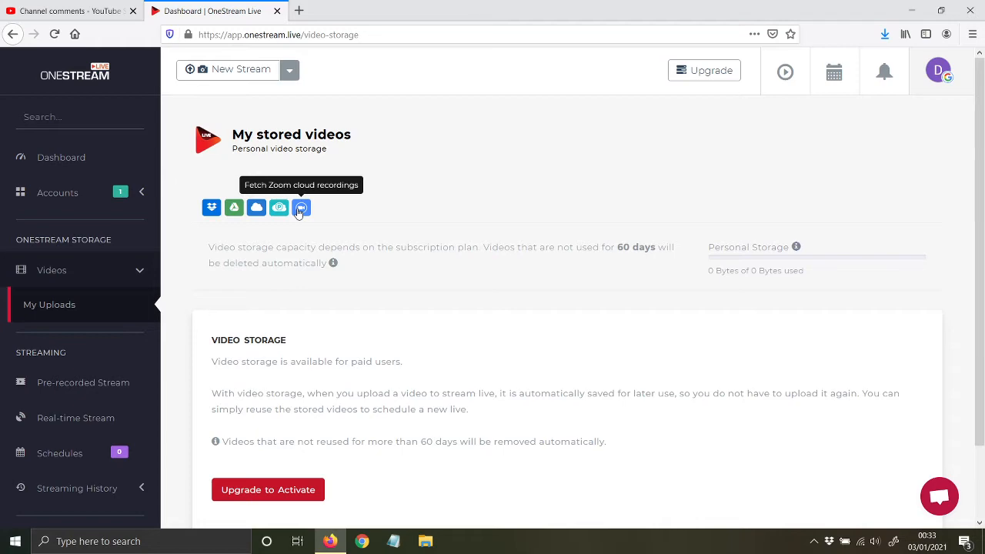
Try to fetch videos from Dropbox and from Google Drive, postponing the plan upgrade each time.
click(212, 208)
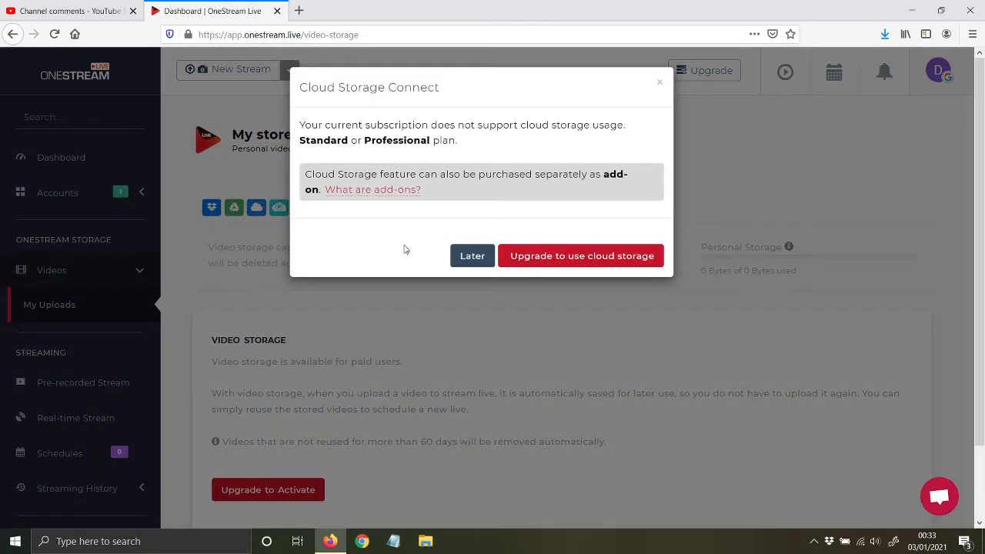
click(477, 258)
click(234, 208)
click(476, 259)
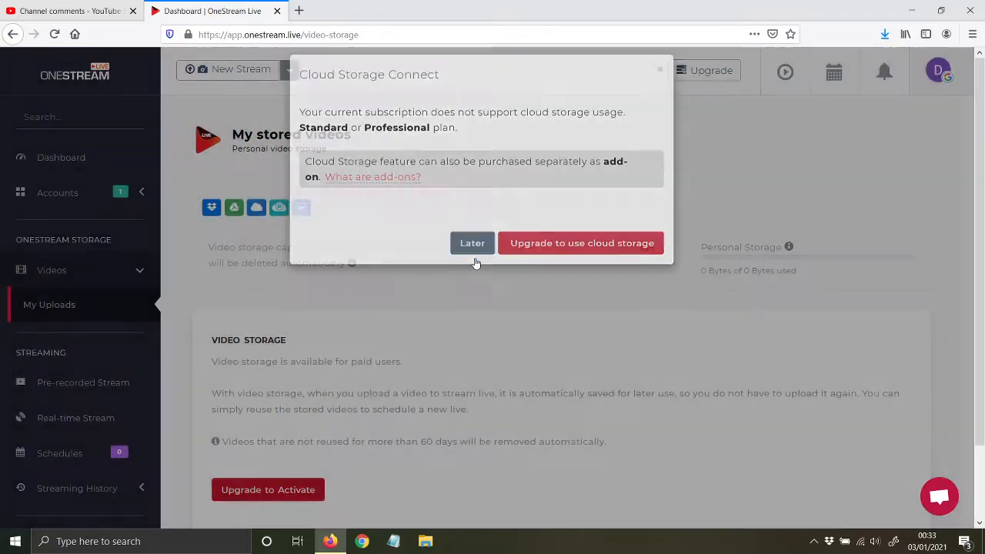
Open the storage upgrade plans and compare the prices and features of Basic, Standard and Professional.
scroll(473, 261, down, 2)
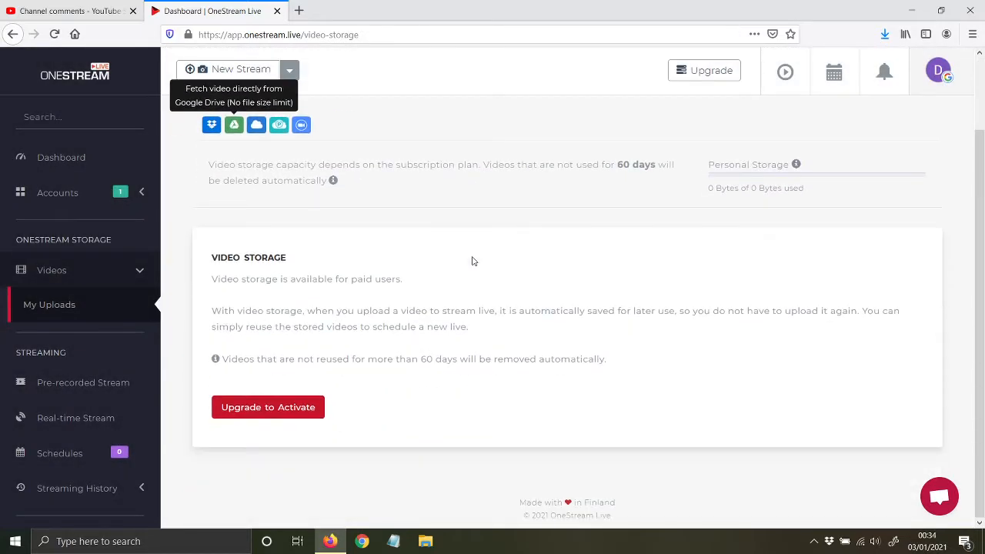
scroll(474, 261, up, 1)
scroll(472, 260, down, 1)
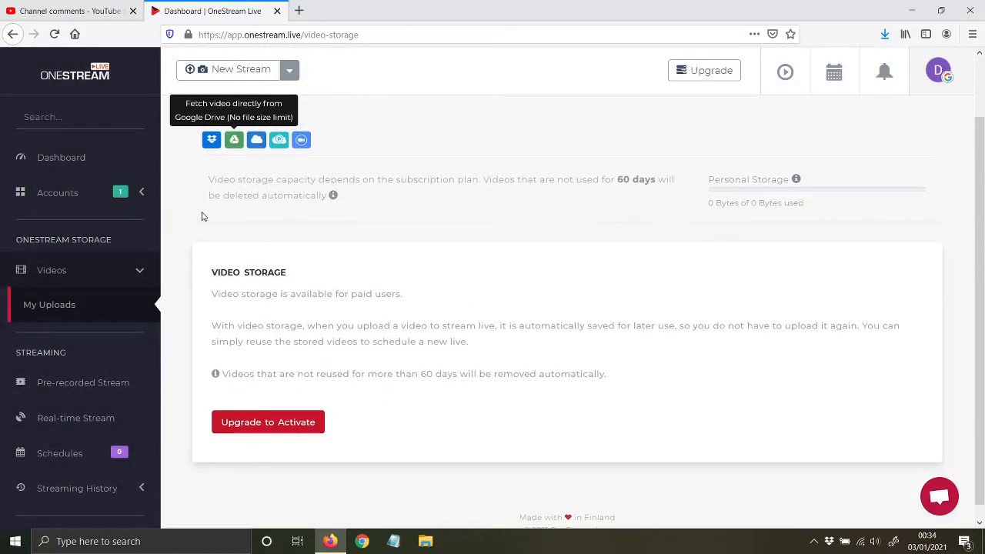
click(255, 425)
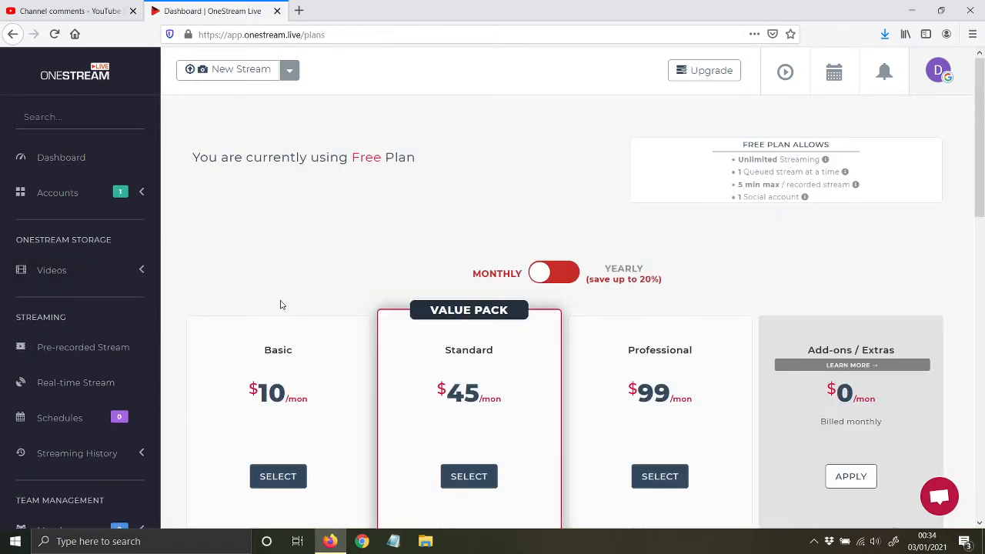
scroll(238, 303, down, 1)
scroll(239, 302, down, 2)
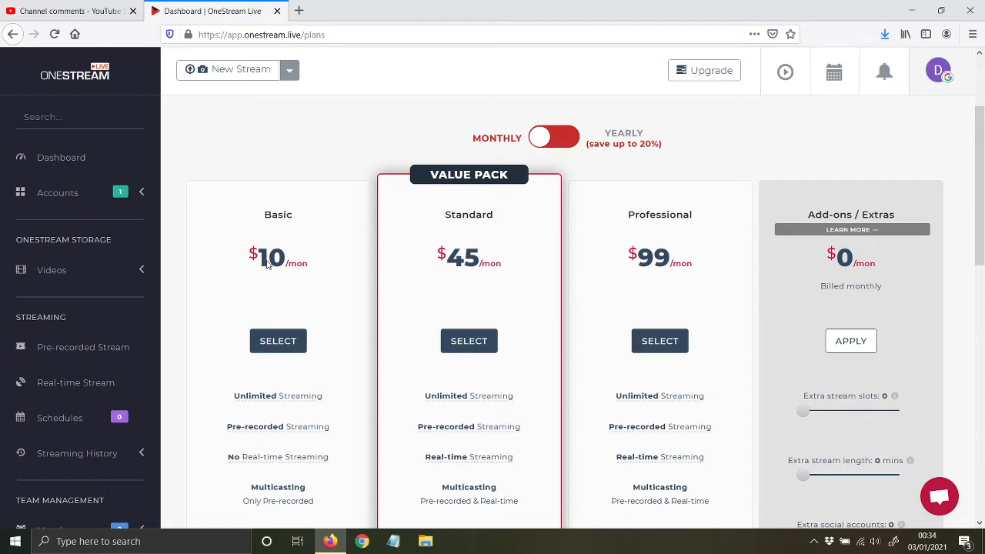
scroll(282, 334, down, 2)
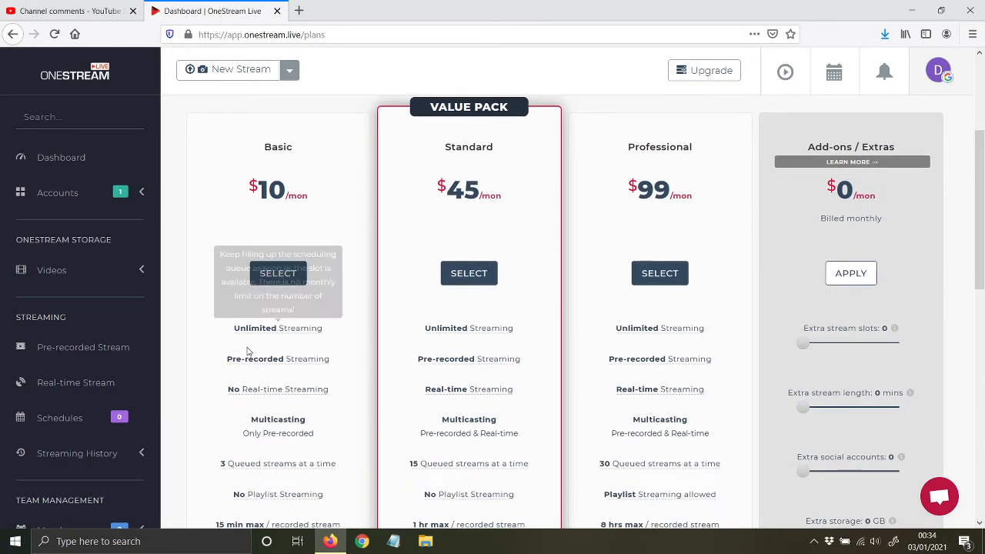
scroll(223, 385, down, 3)
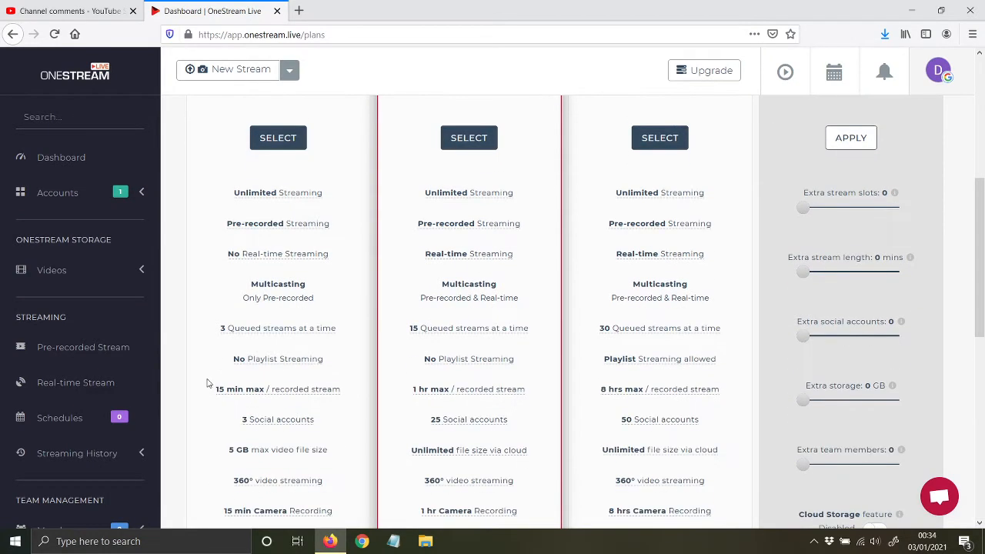
scroll(207, 383, down, 6)
scroll(206, 383, up, 6)
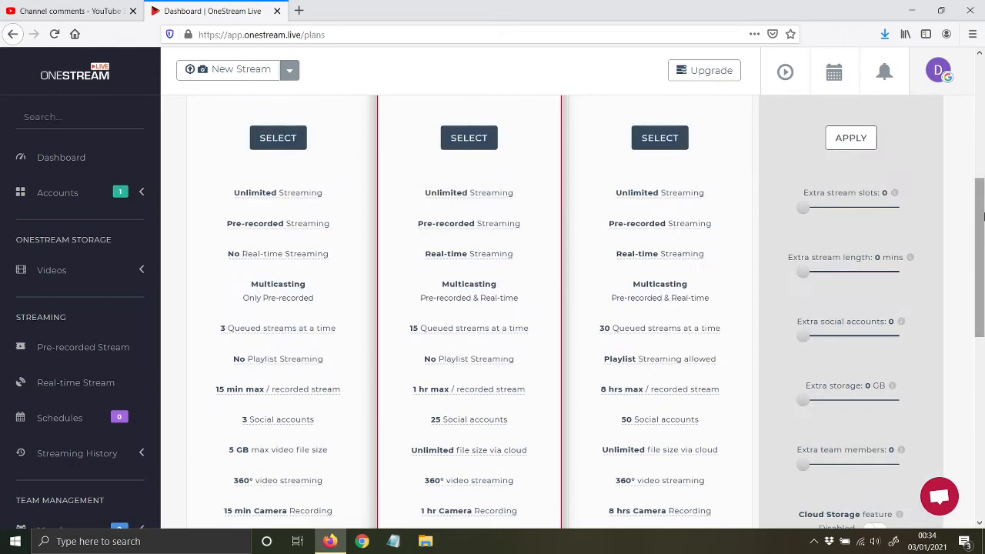
drag(982, 228, 984, 103)
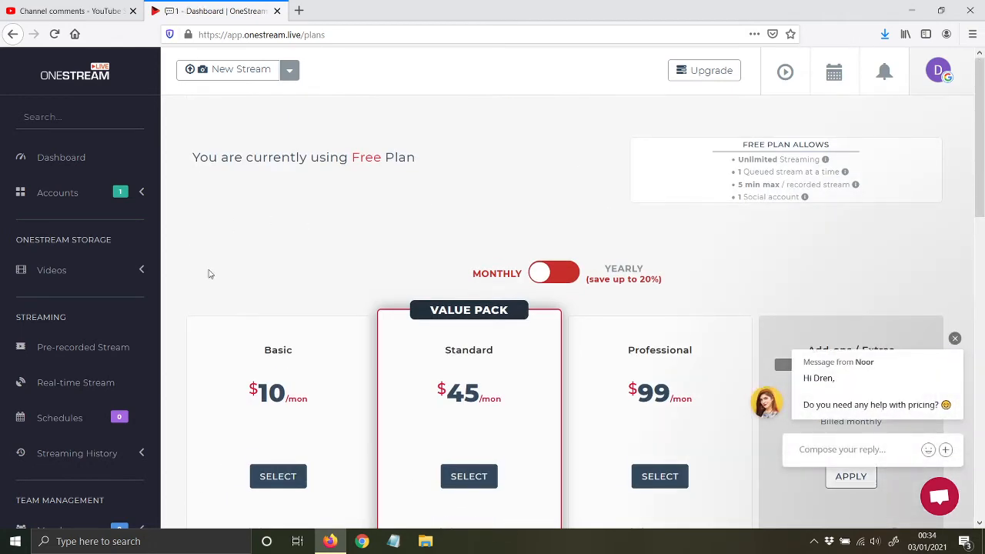
scroll(208, 274, down, 5)
scroll(208, 274, up, 5)
Upload Cute Pitbull Puppy.mp4 from the device as a stream video for the connected Pit Bull America Facebook page.
click(65, 198)
click(68, 274)
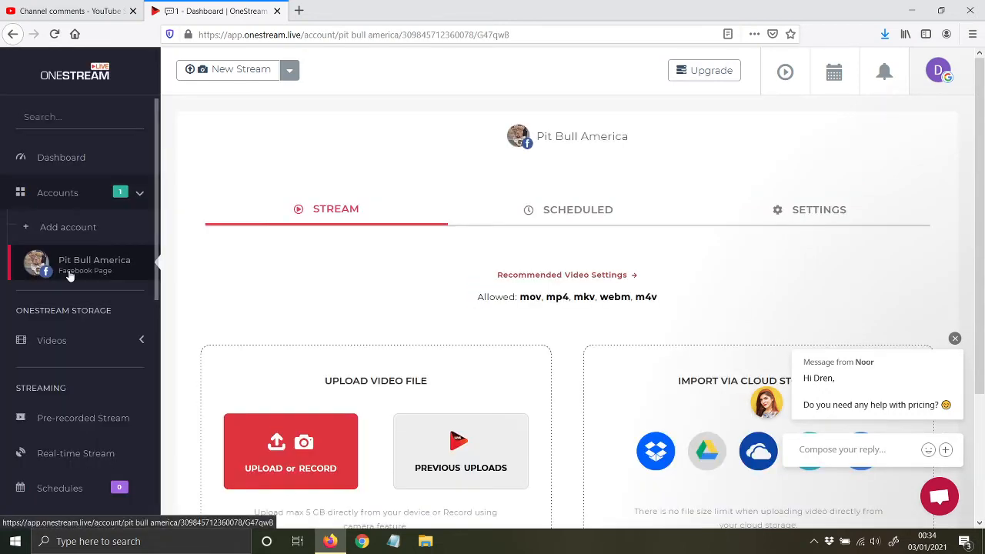
scroll(358, 282, down, 1)
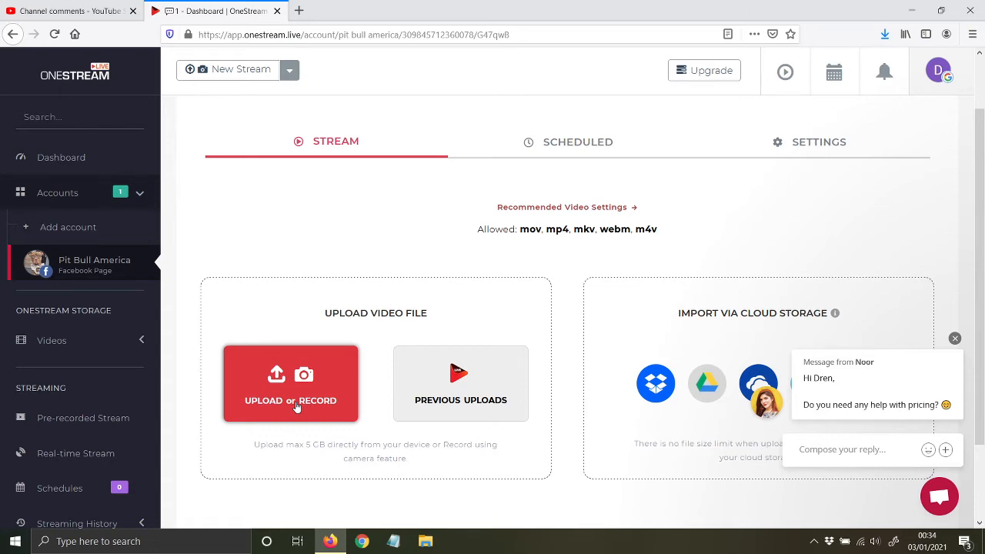
click(297, 407)
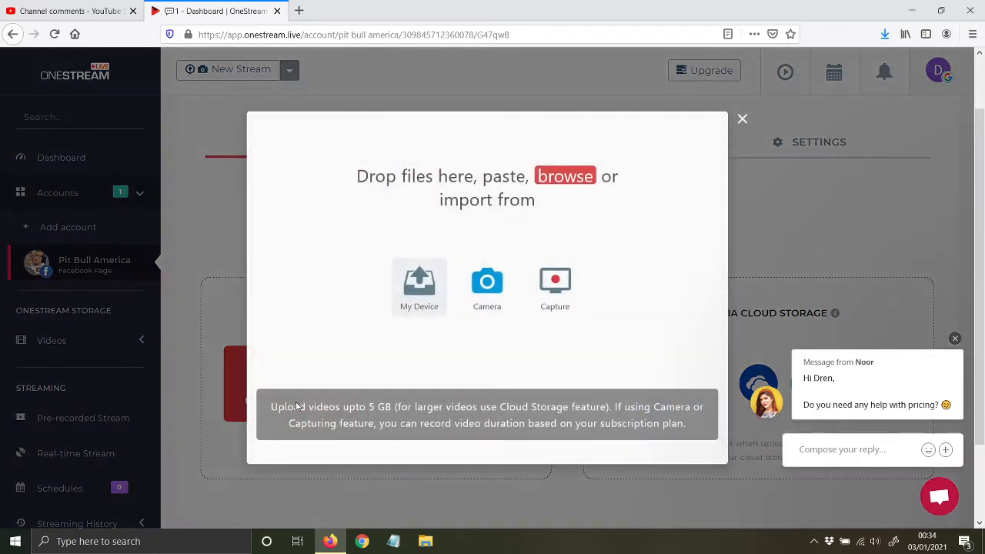
click(423, 301)
double_click(292, 148)
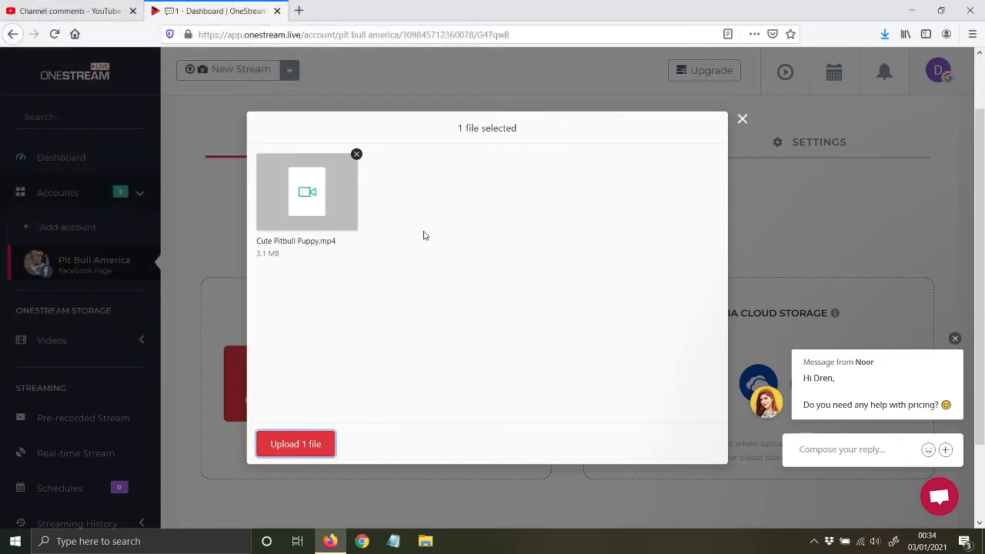
click(293, 447)
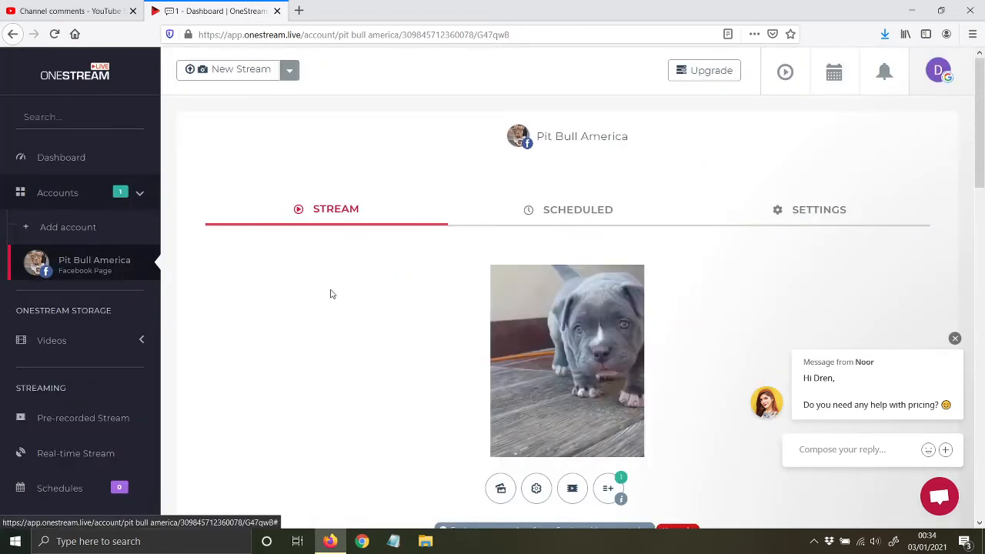
Examine the puppy video's preview and the title field in its stream details.
scroll(342, 317, down, 2)
scroll(505, 389, down, 1)
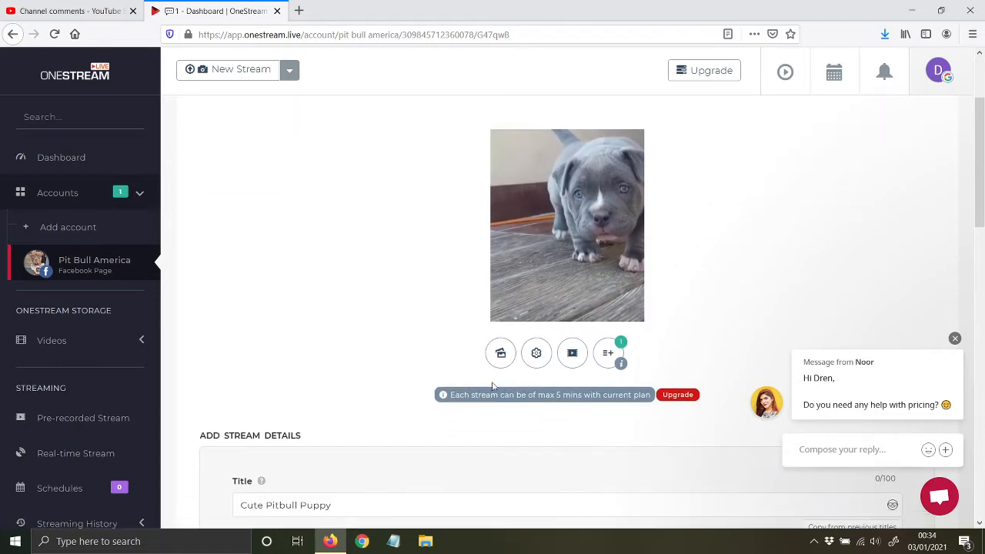
scroll(366, 379, down, 3)
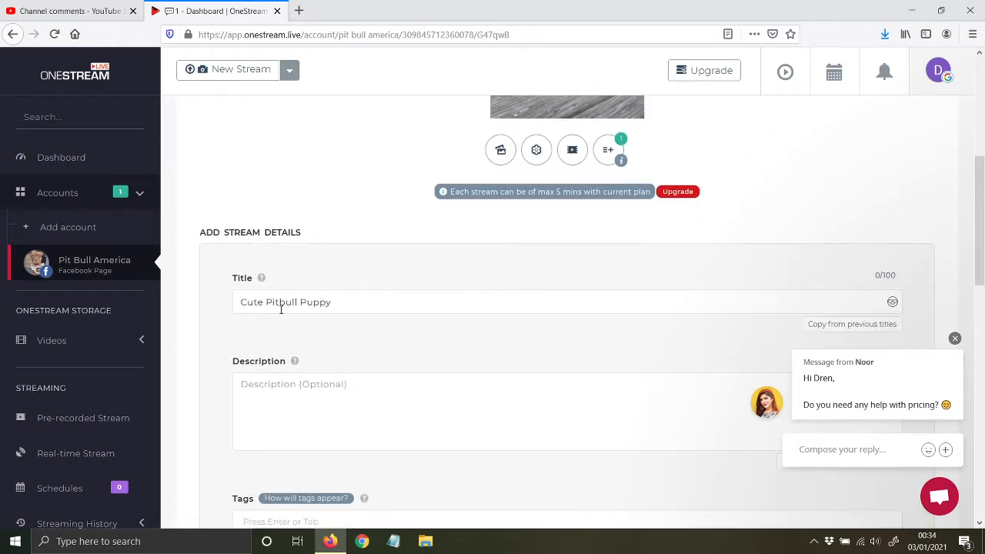
click(279, 302)
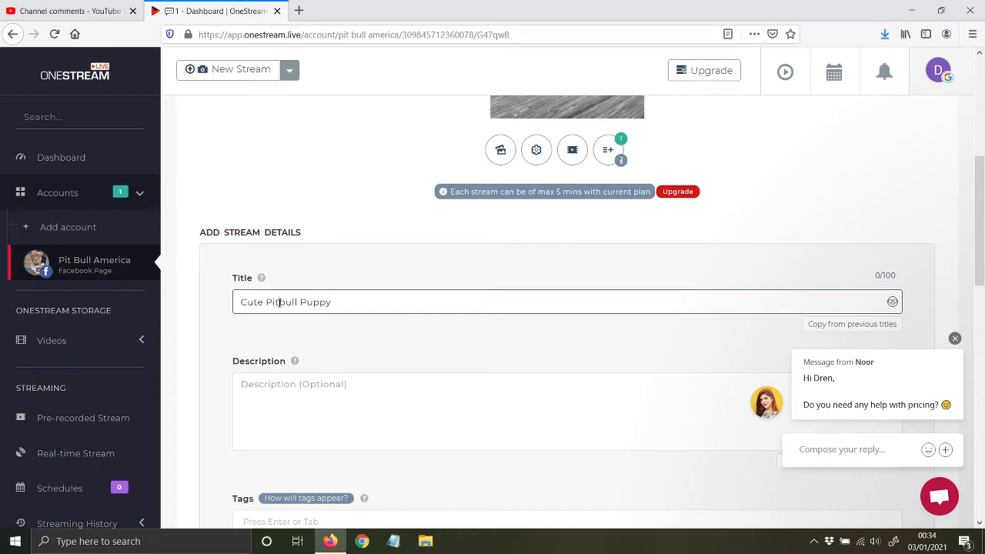
click(815, 543)
click(802, 516)
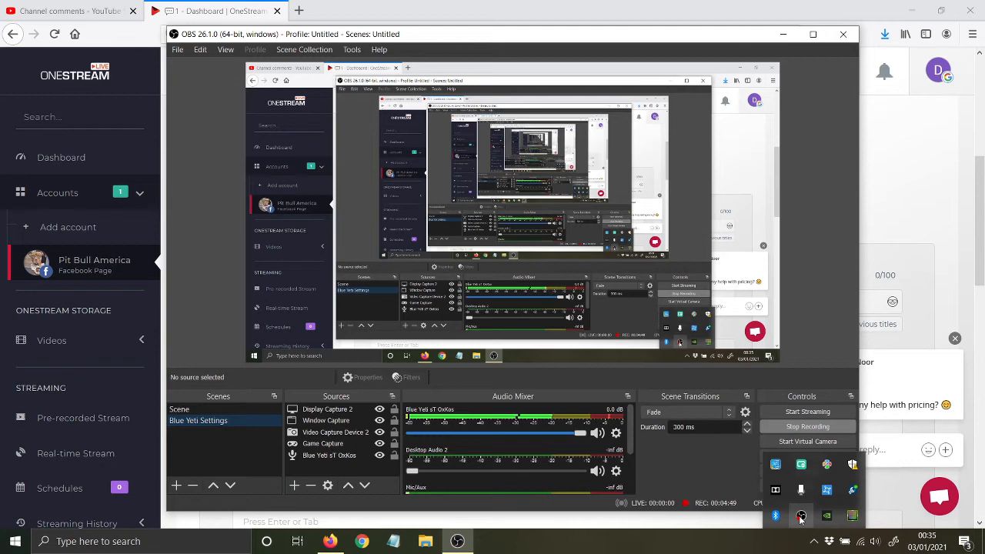
click(783, 34)
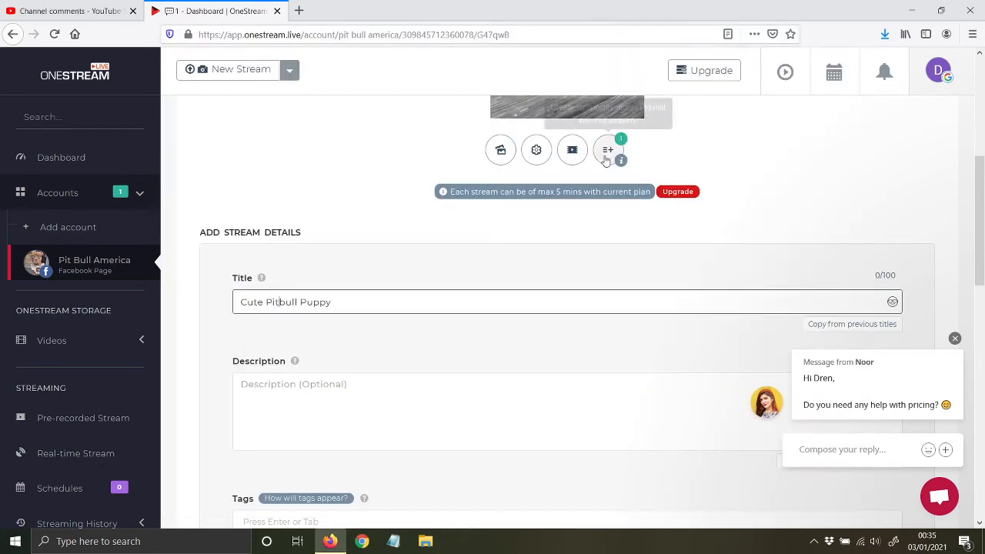
Review the stream's title, optional description and tags fields, leaving their contents as they are.
scroll(308, 330, down, 3)
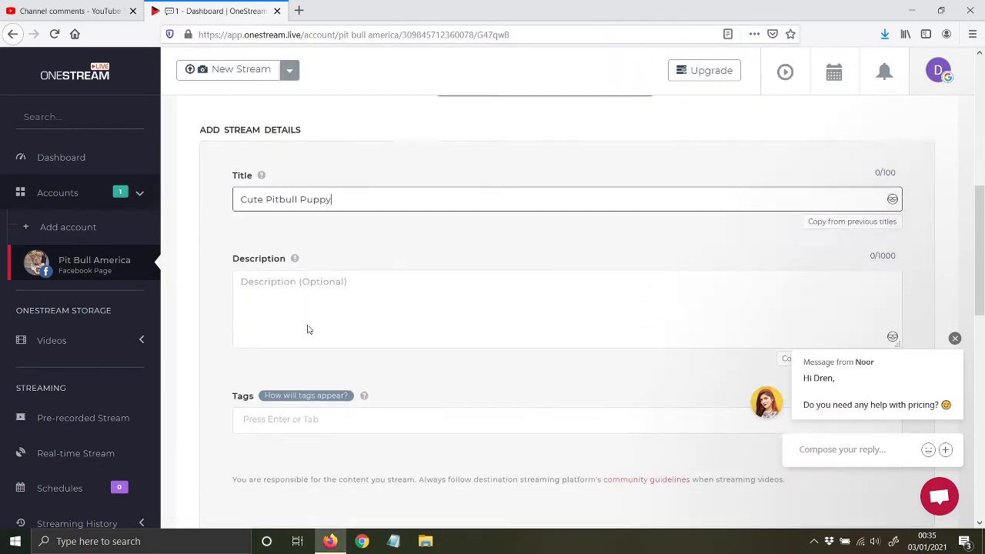
click(277, 254)
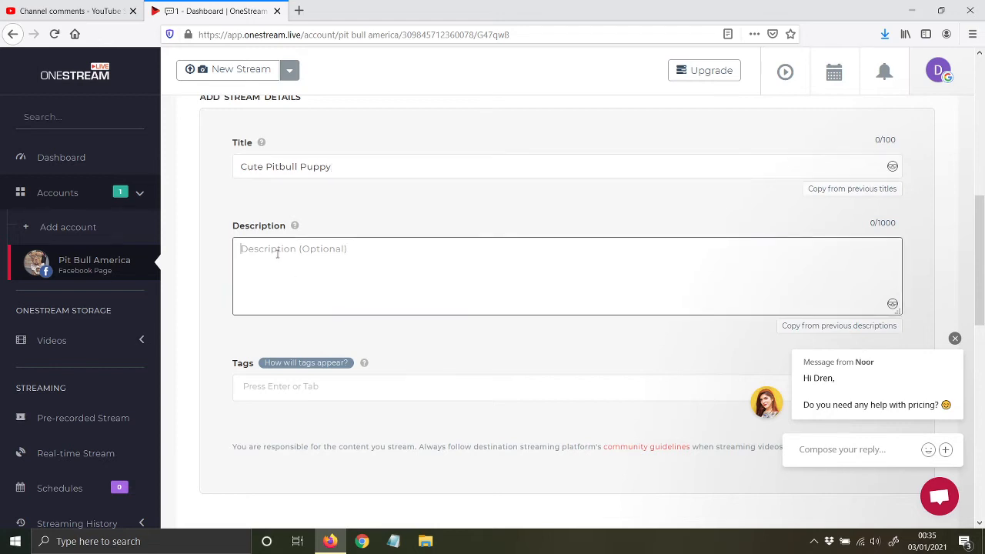
drag(333, 167, 168, 165)
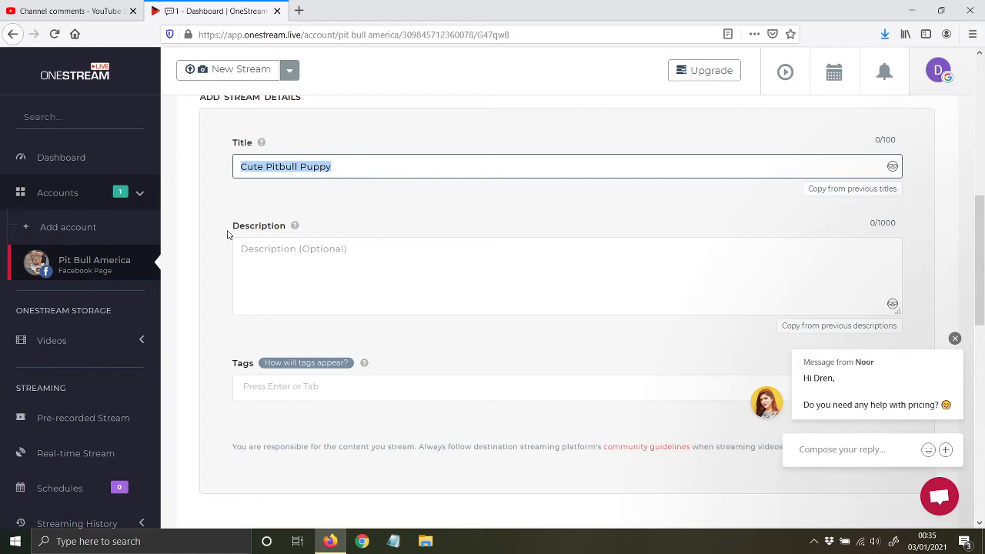
click(251, 248)
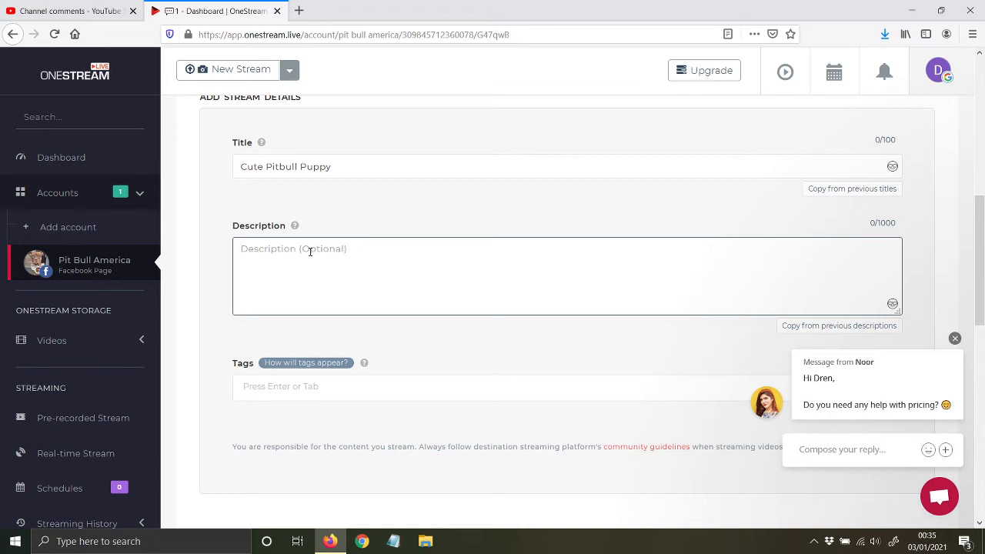
scroll(292, 267, down, 2)
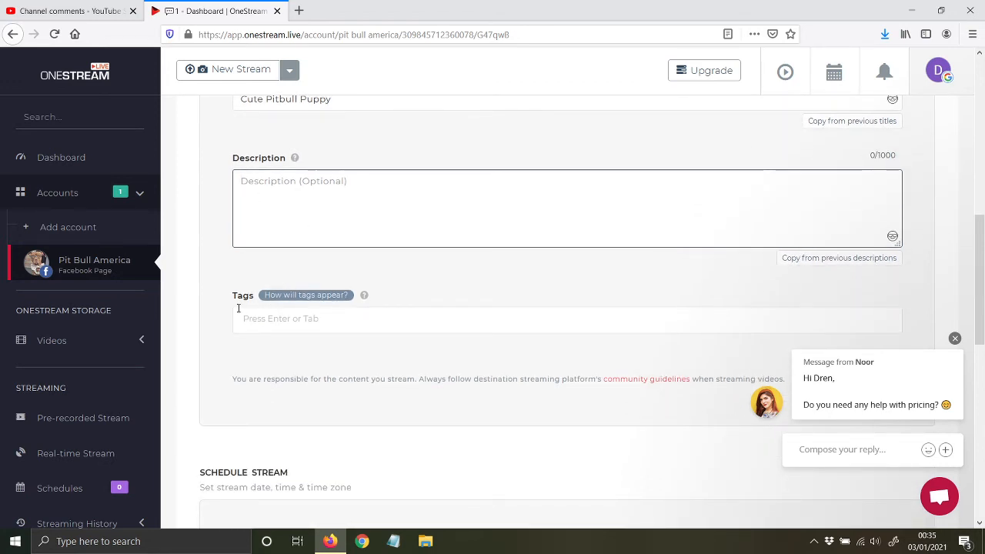
click(267, 328)
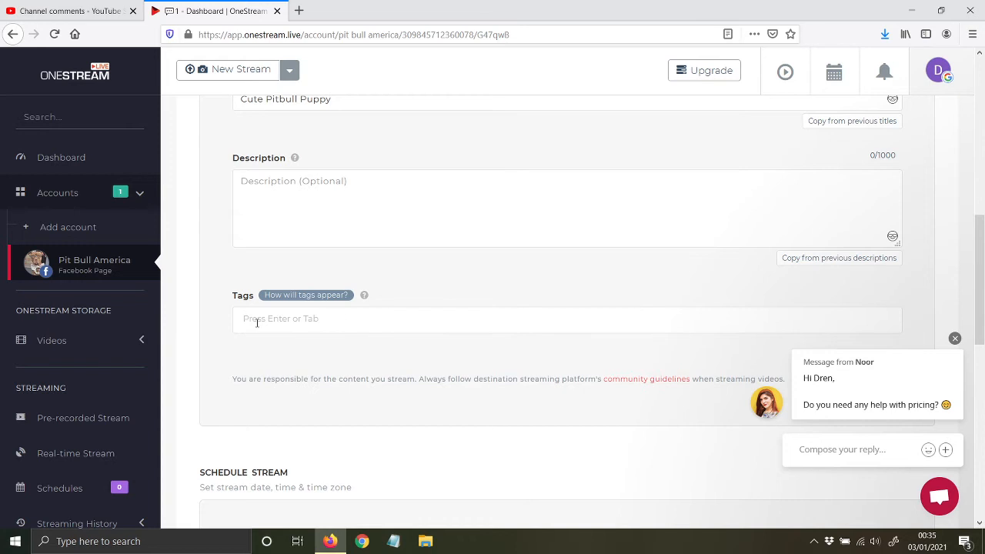
Examine the stream's date and time calendar and browse the available time zones, keeping London - United Kingdom.
scroll(257, 324, down, 3)
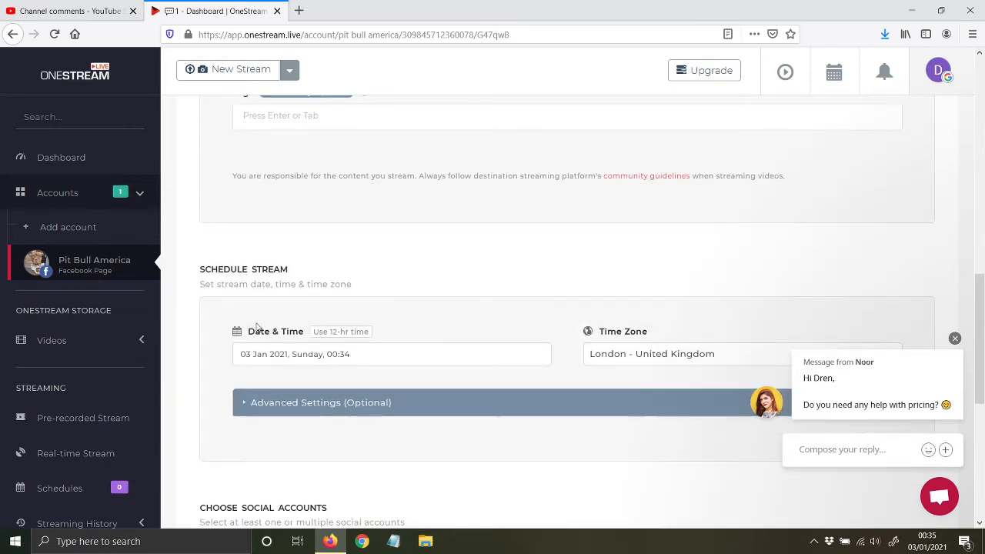
scroll(257, 324, down, 1)
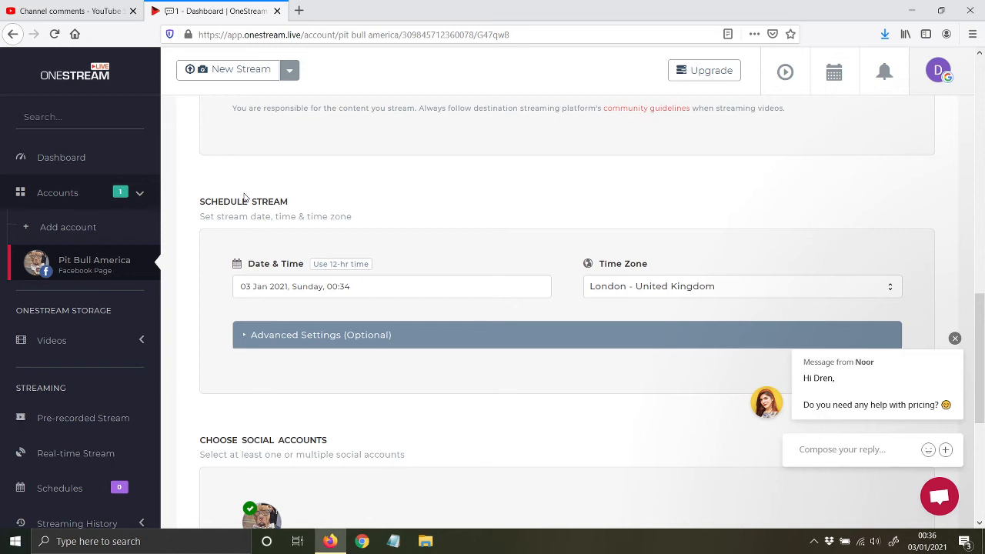
click(255, 288)
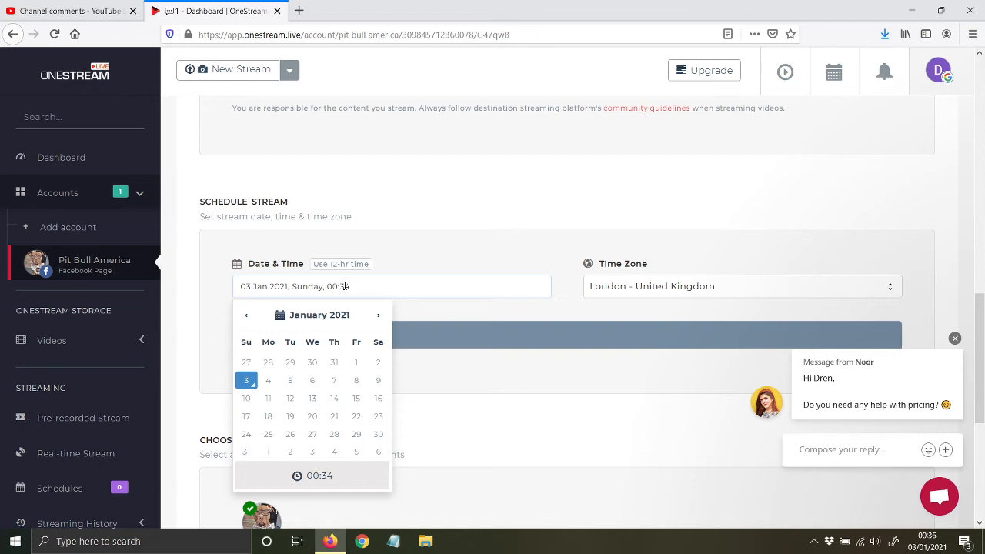
click(432, 235)
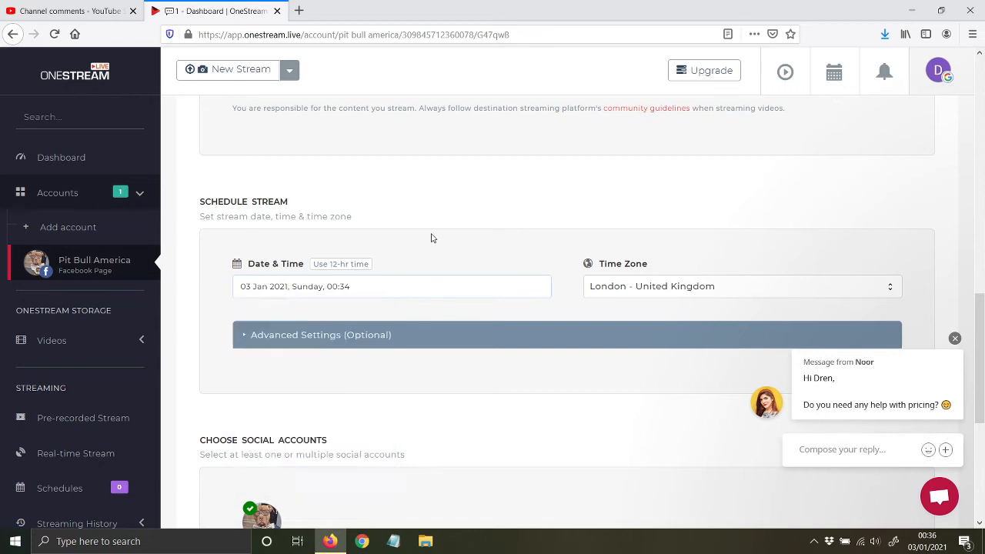
click(607, 288)
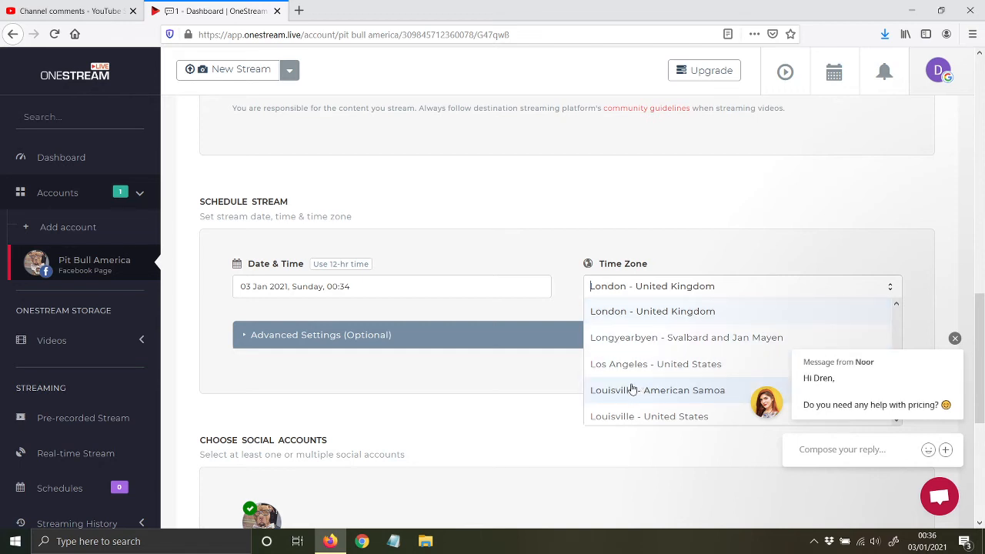
scroll(631, 389, down, 3)
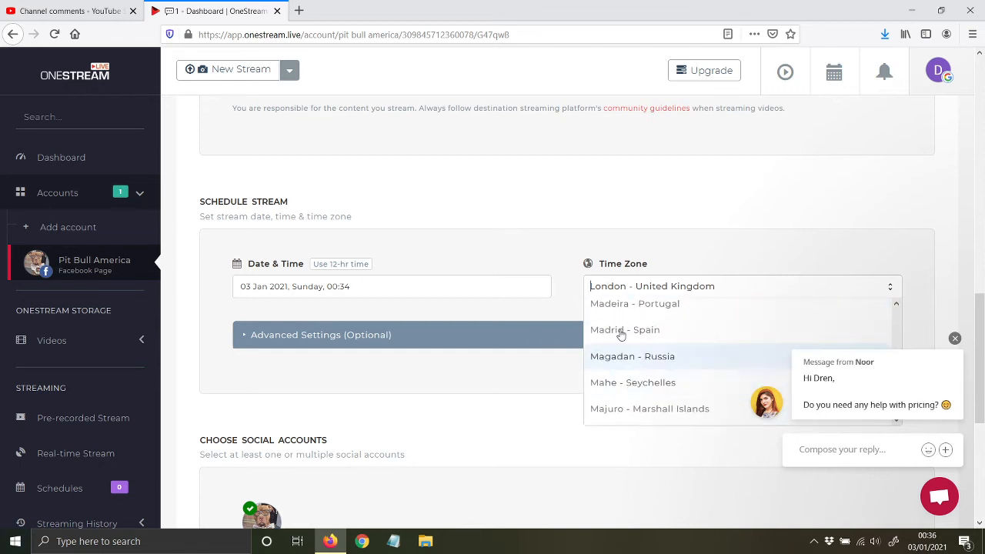
click(385, 257)
Recheck the stream's date and selected Facebook page, and submit the puppy video for scheduling.
scroll(351, 279, down, 3)
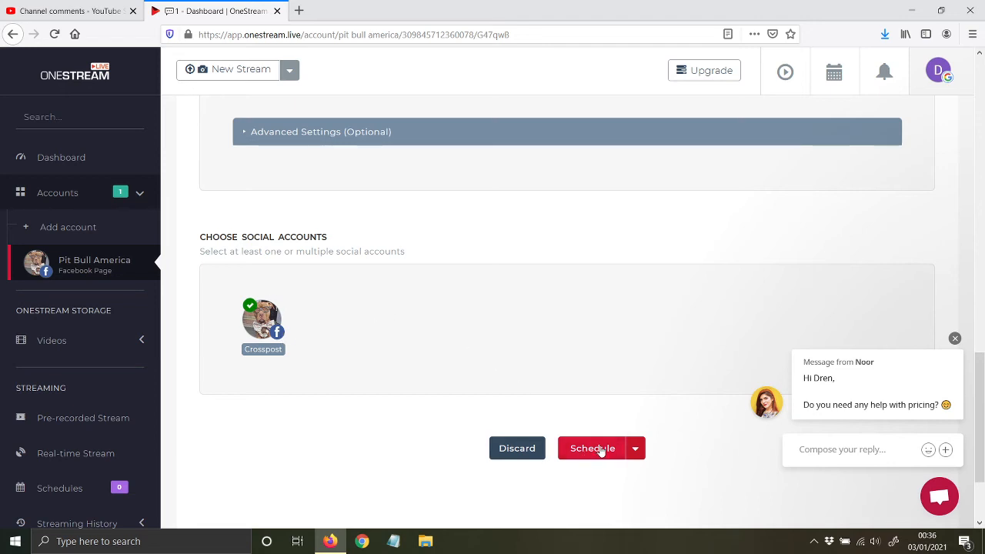
scroll(488, 365, up, 1)
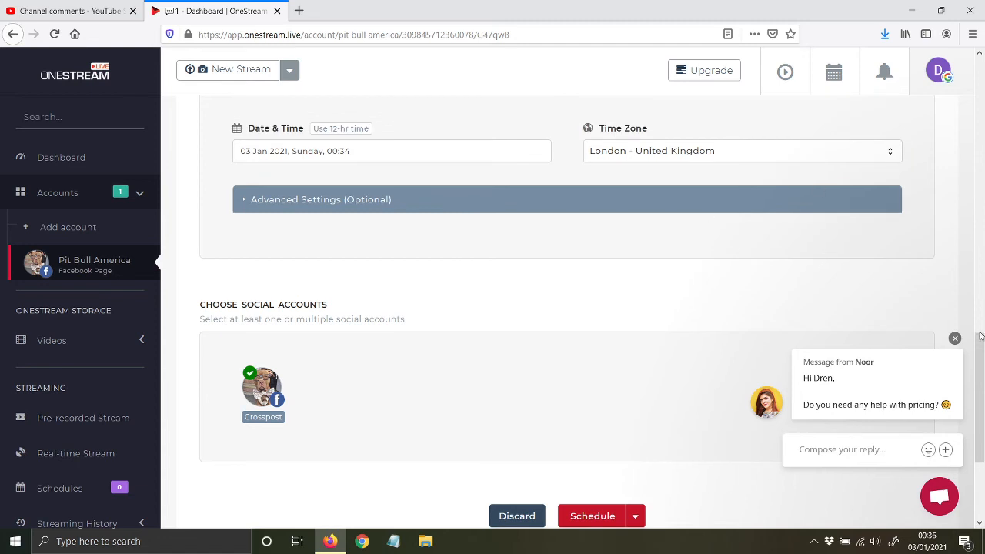
scroll(980, 339, up, 2)
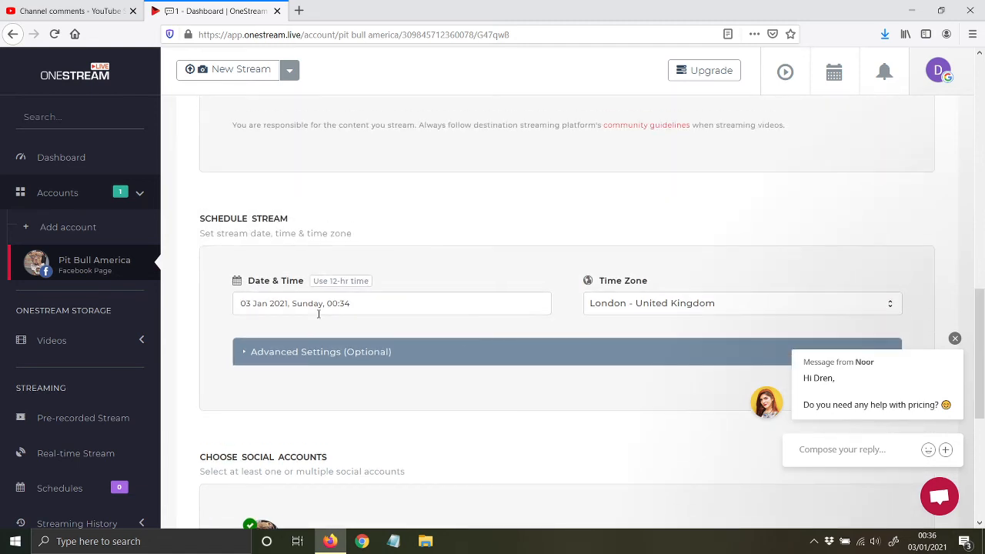
click(318, 311)
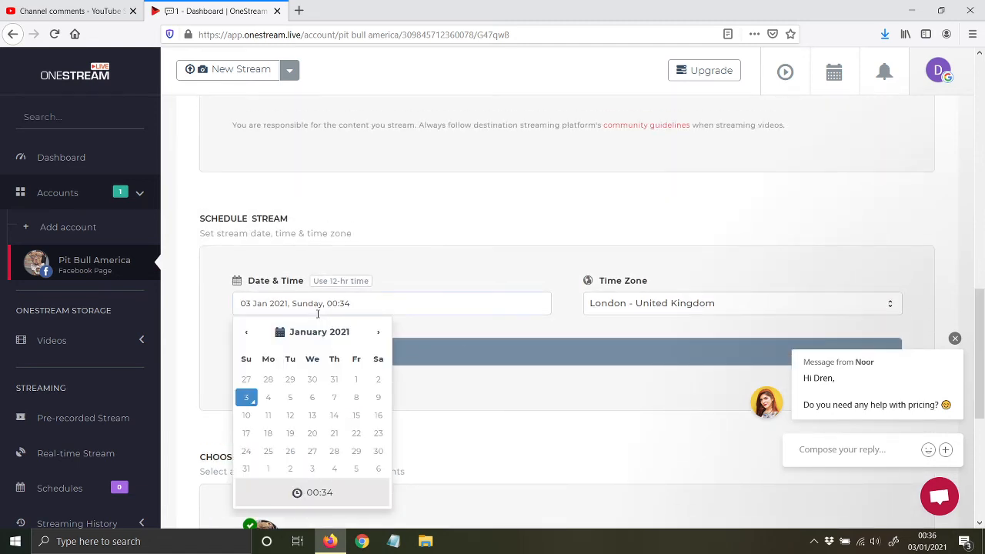
click(215, 300)
scroll(214, 309, down, 5)
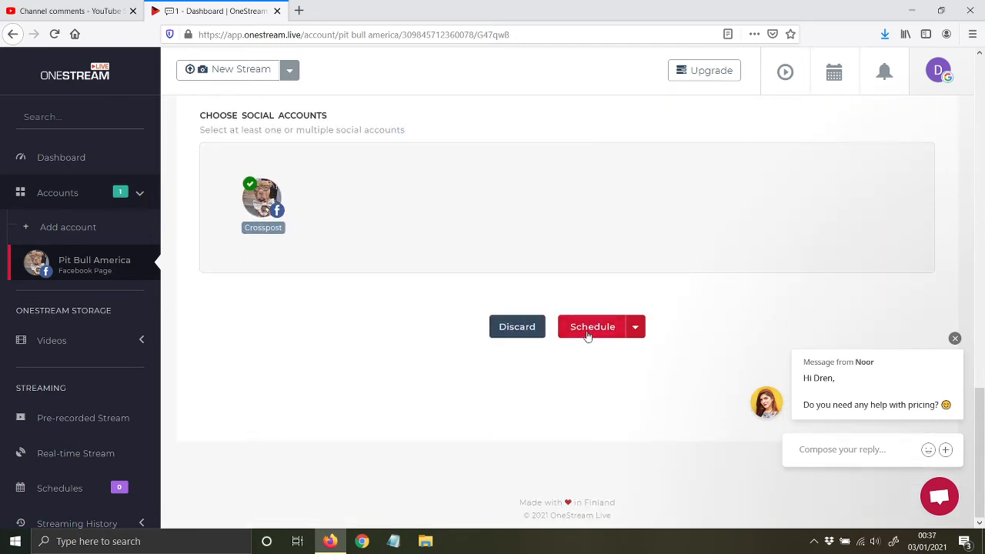
click(573, 333)
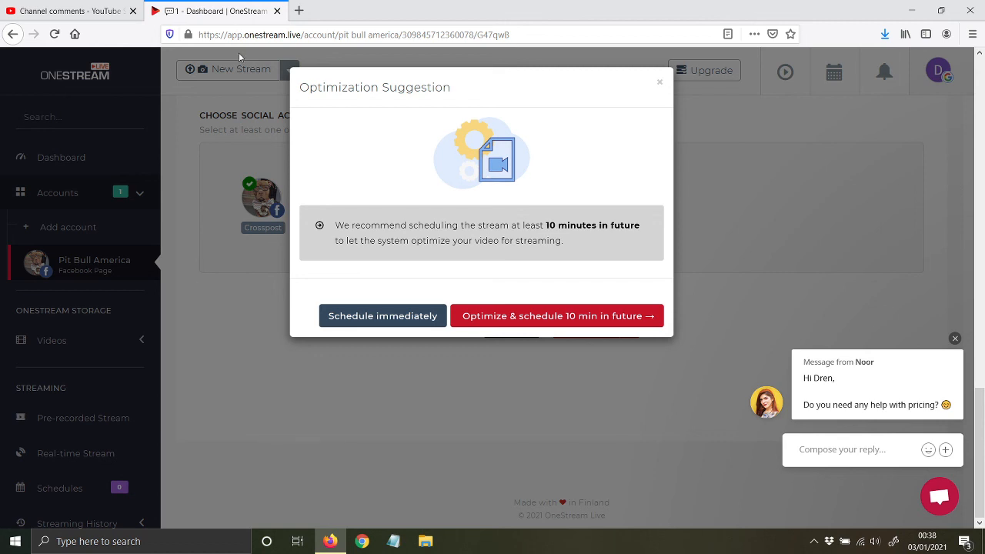
Highlight the onestream.live domain in the page address, and switch to the channel comments in YouTube Studio.
click(251, 35)
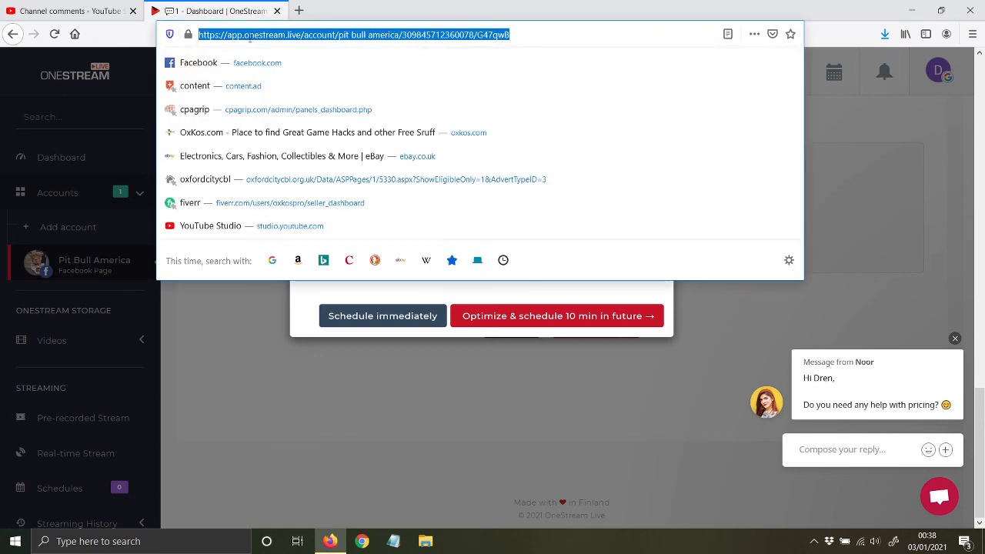
click(247, 35)
drag(245, 36, 302, 35)
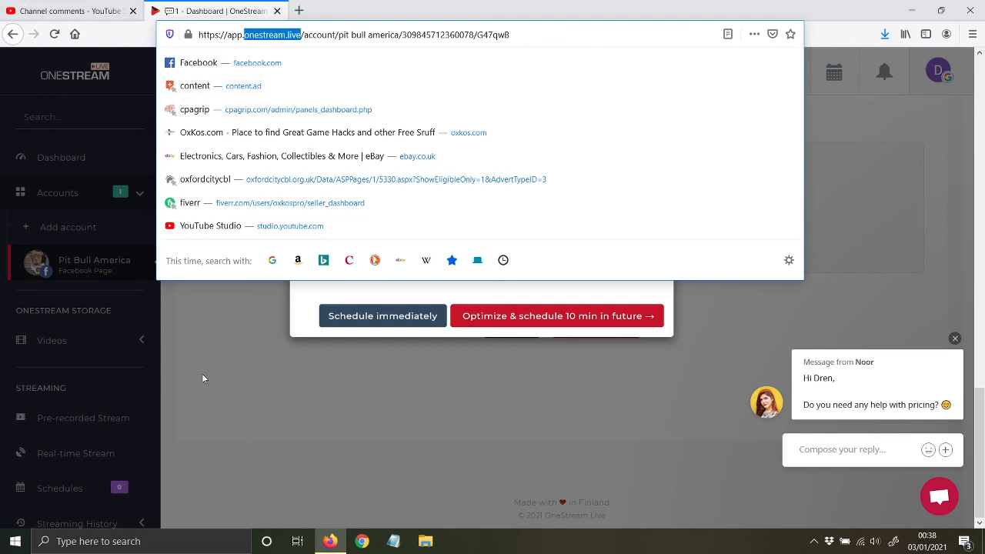
click(215, 327)
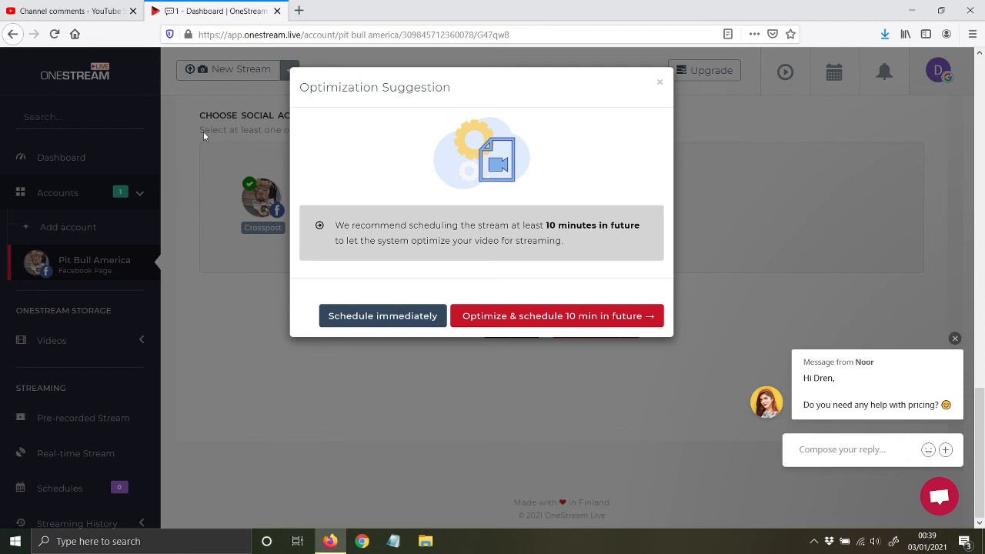
click(63, 12)
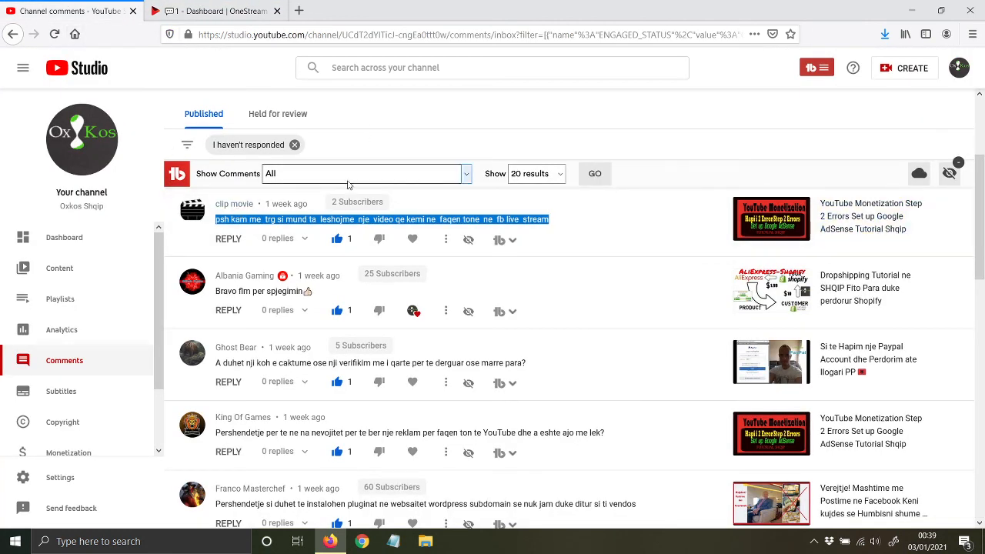